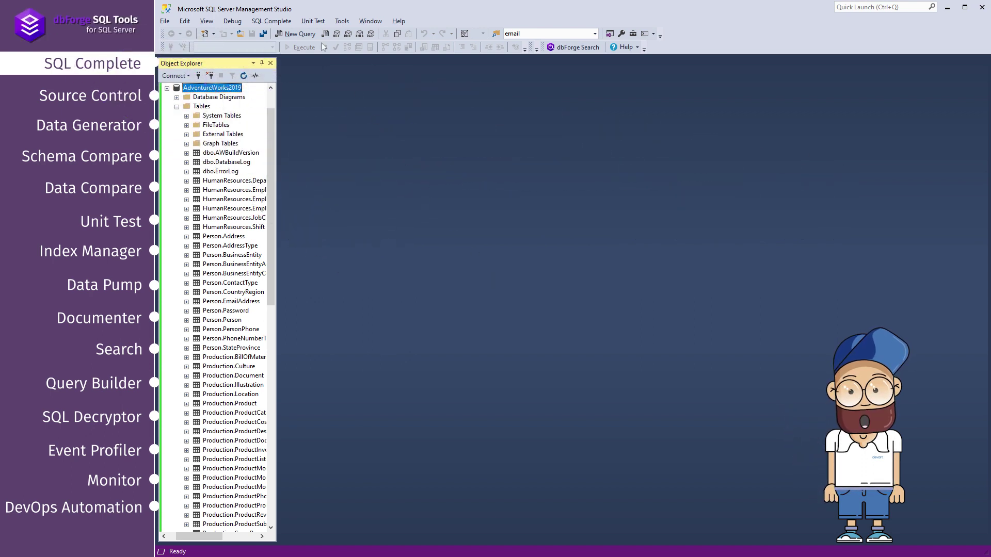
- Use the ssf snippet to write a SELECT joining Person.Address to Person.BusinessEntityAddress on AddressID
left_click(301, 33)
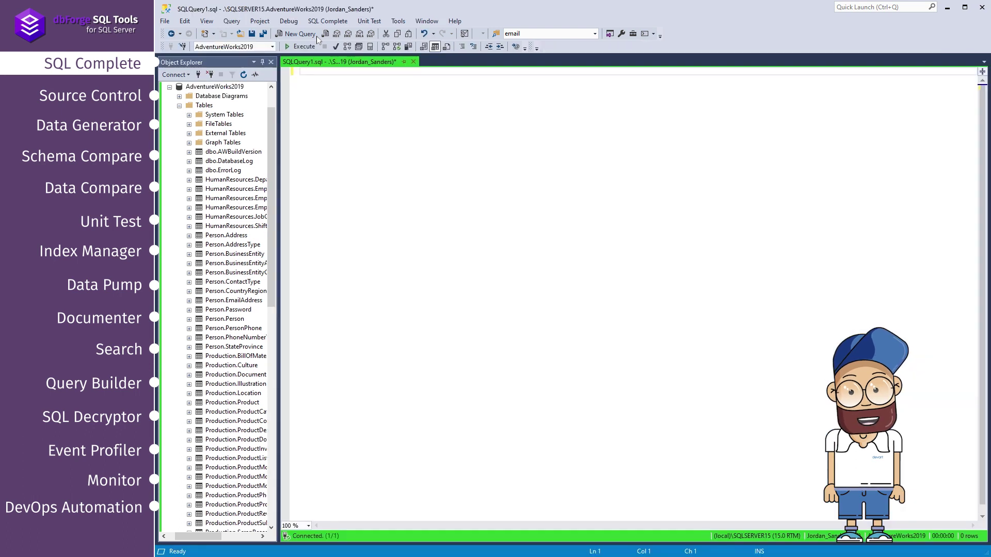
type("ss")
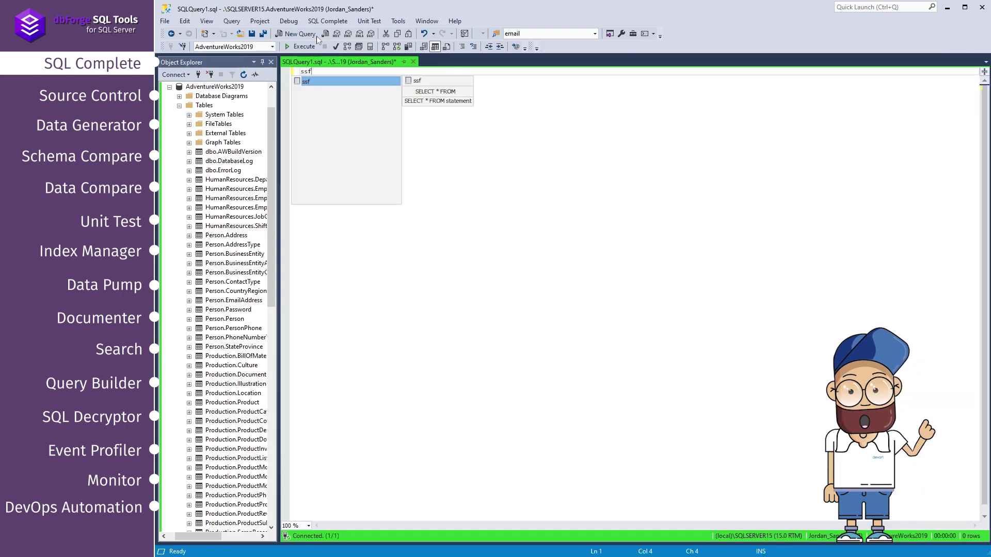
type("f")
key("Tab")
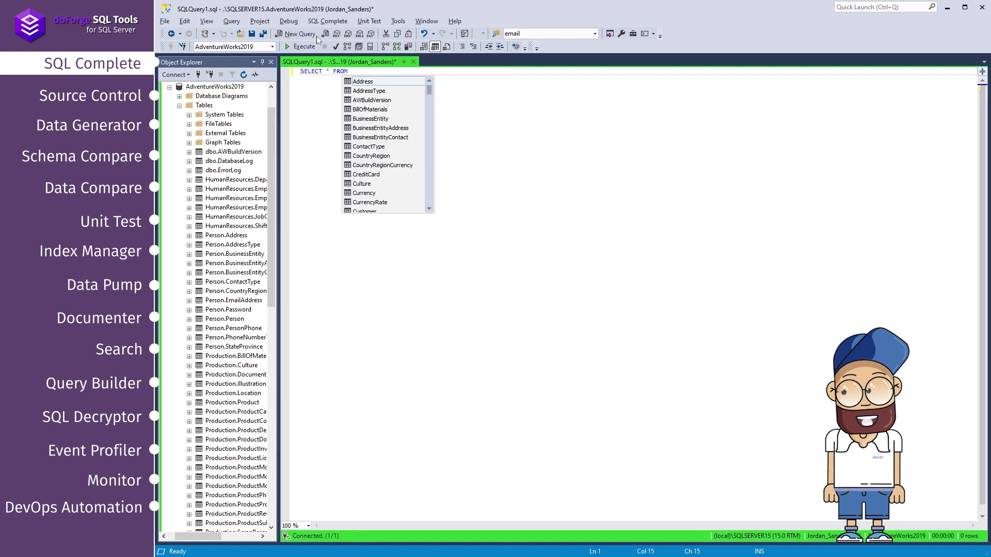
key("Tab")
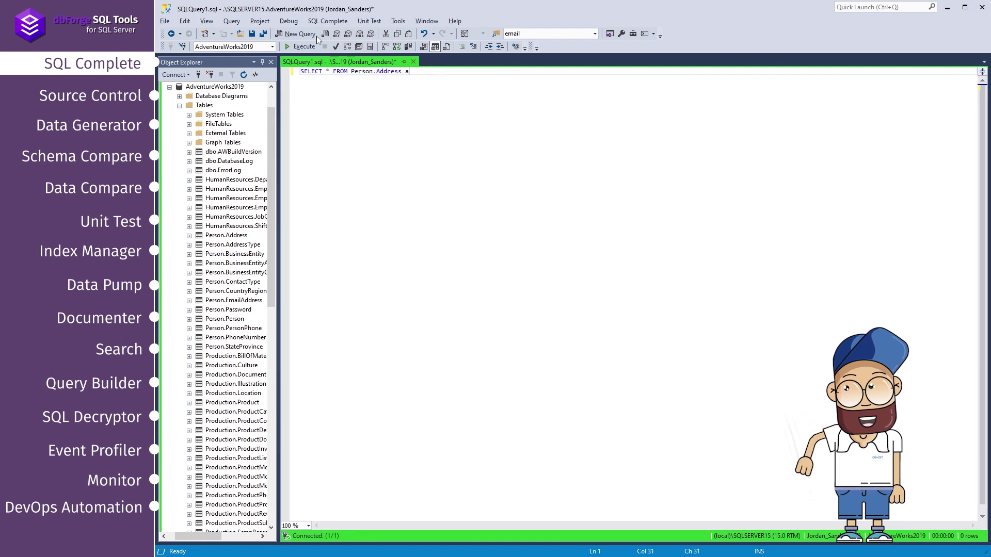
key("Tab")
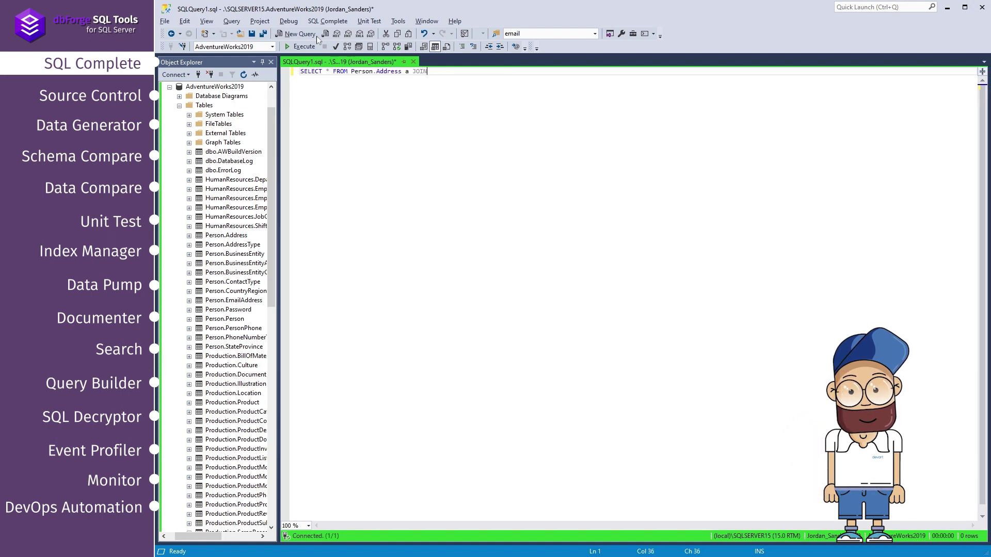
key("Tab")
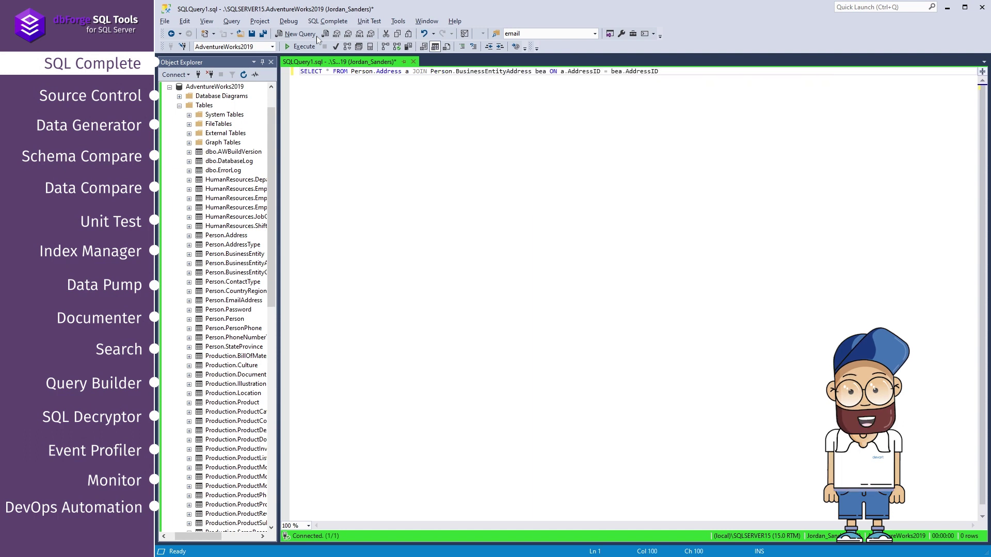
- Expand the SELECT asterisk into the full list of explicit column names
key("Home")
key("ctrl+Right")
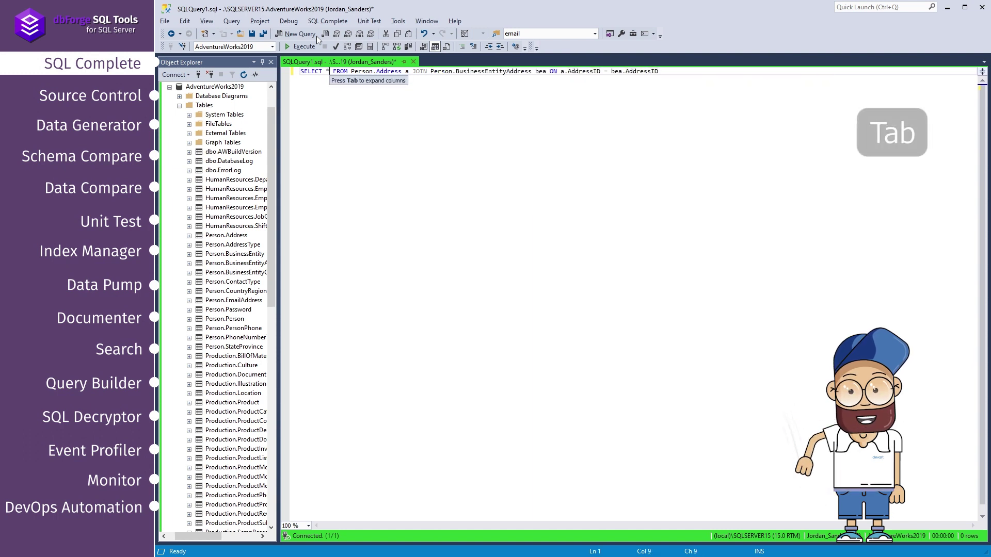
key("Tab")
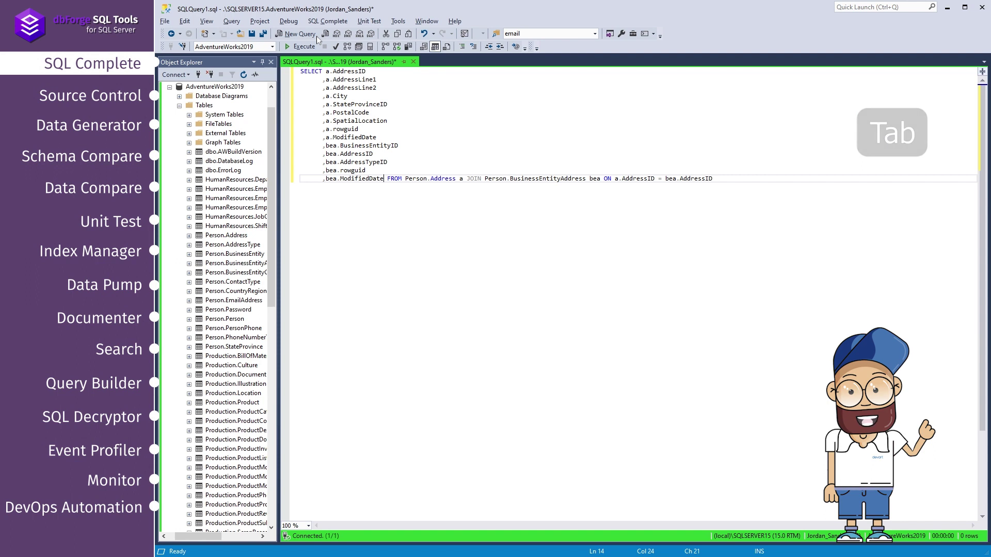
left_click(380, 71)
right_click(380, 73)
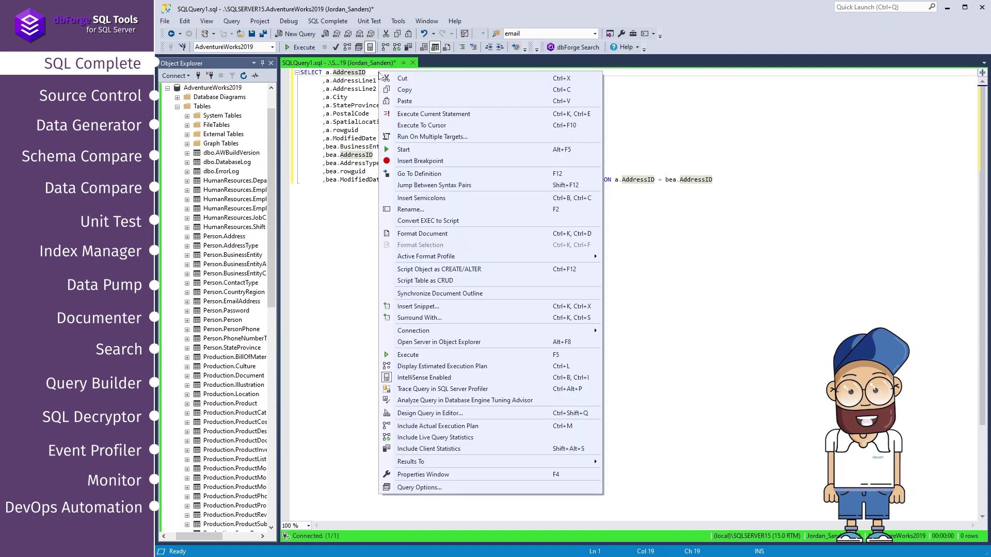
- Reformat the query, link AdventureWorks2019 to Git-AW2019, and commit all 132 local changes
left_click(451, 235)
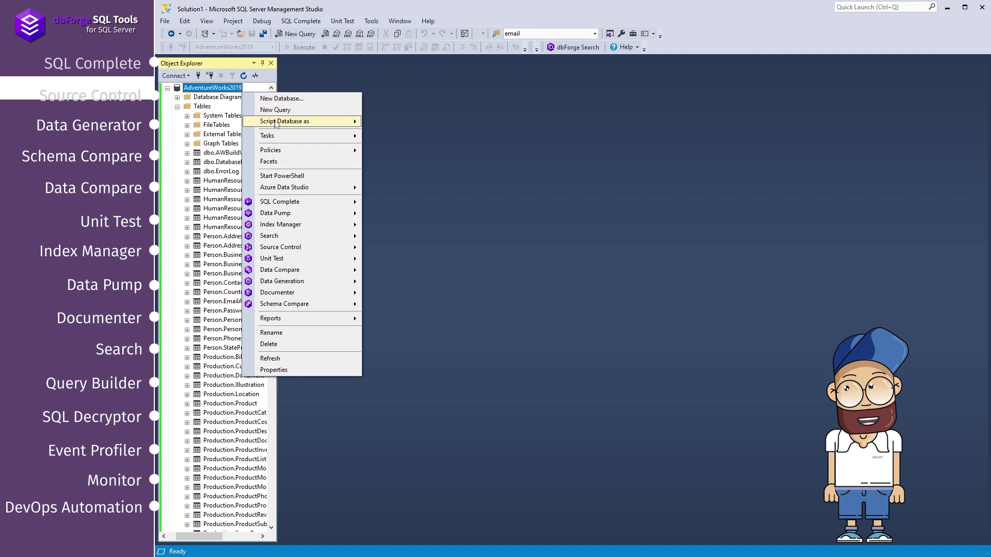
mouse_move(281, 246)
left_click(474, 250)
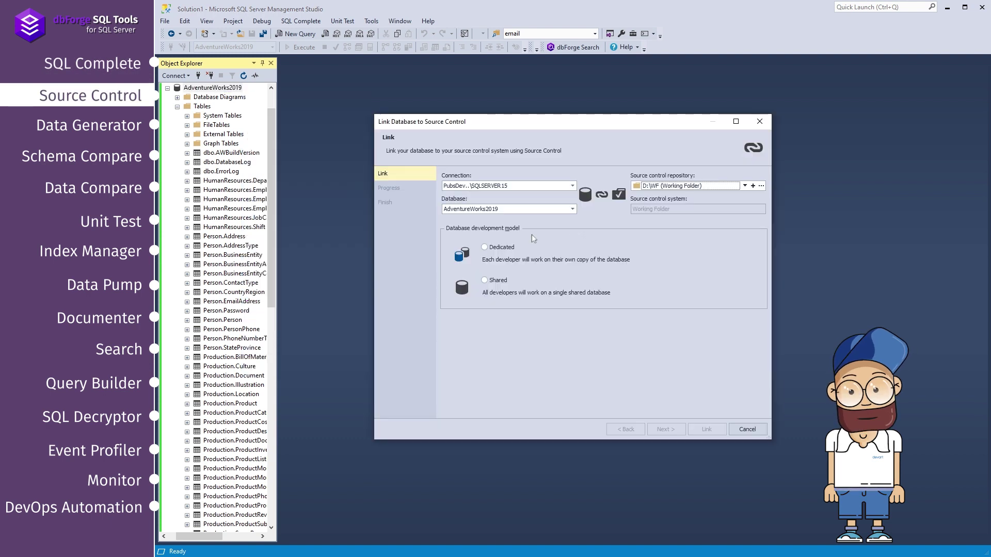
left_click(745, 187)
scroll(698, 224, "down", 3)
left_click(701, 253)
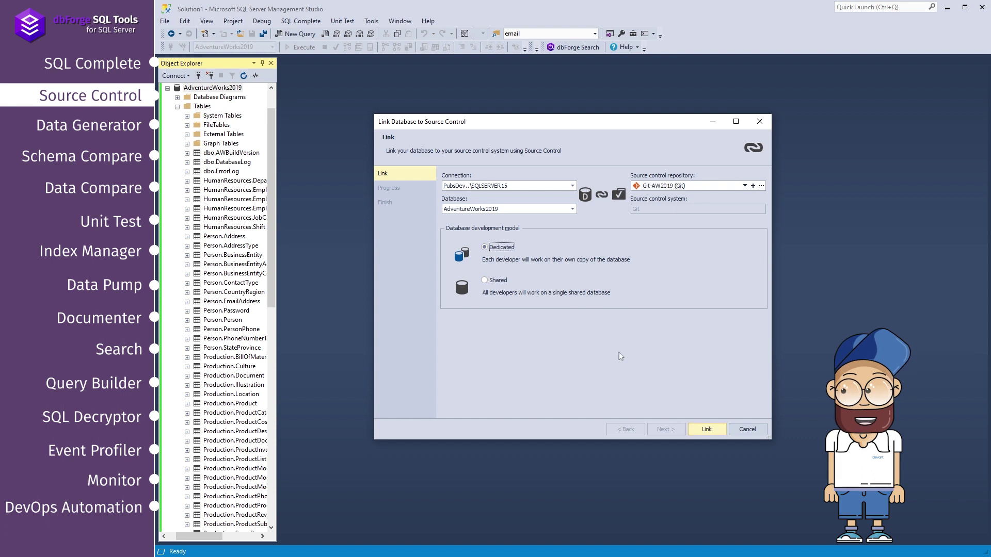
left_click(706, 430)
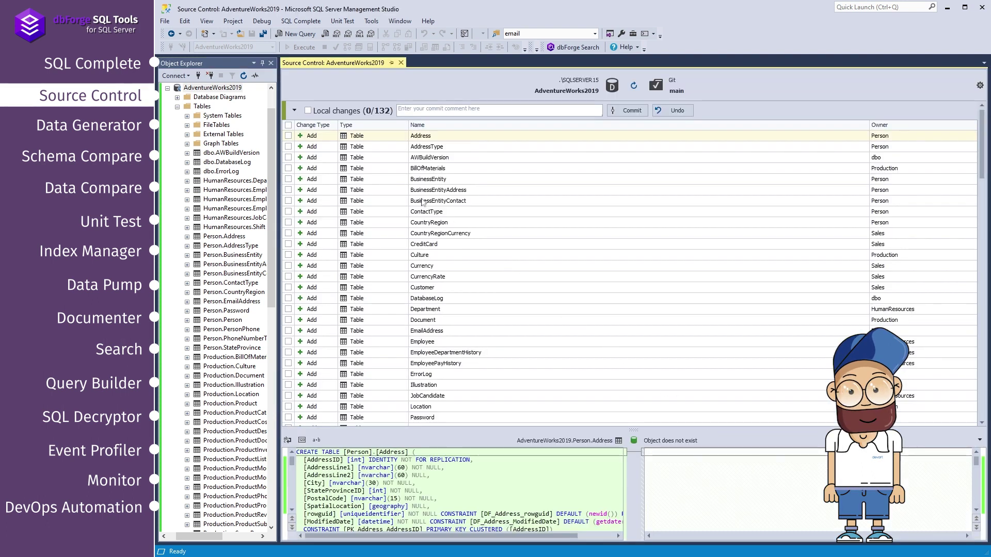
left_click(307, 111)
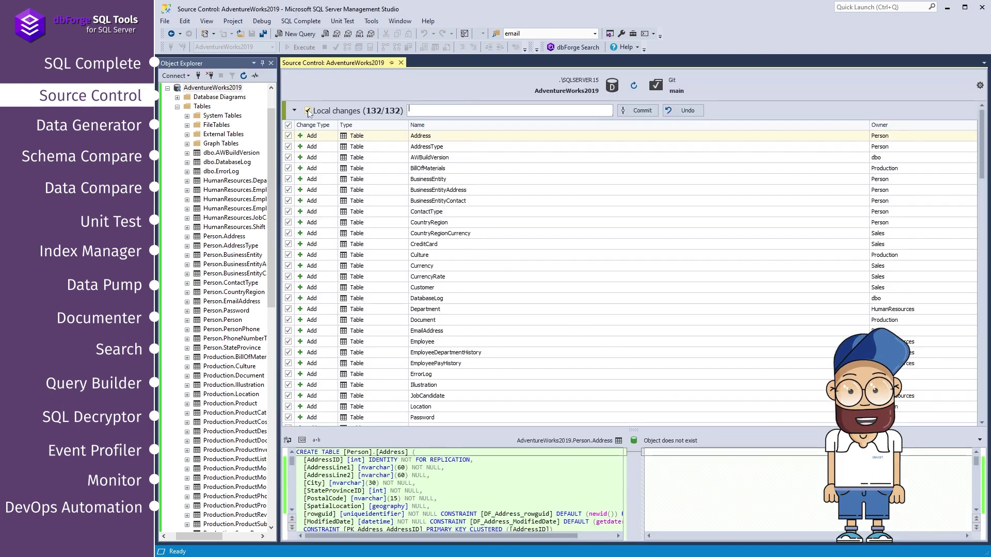
left_click(626, 112)
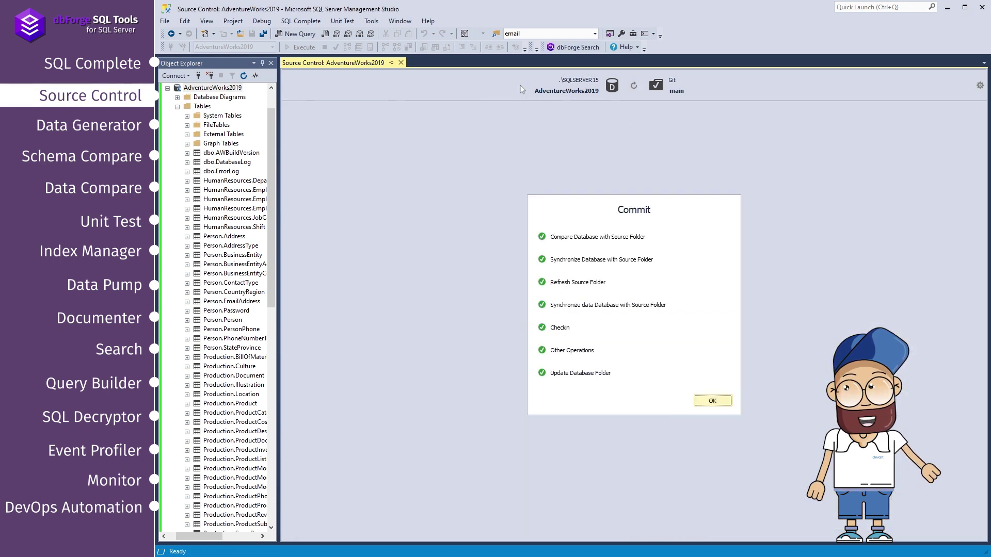
left_click(315, 34)
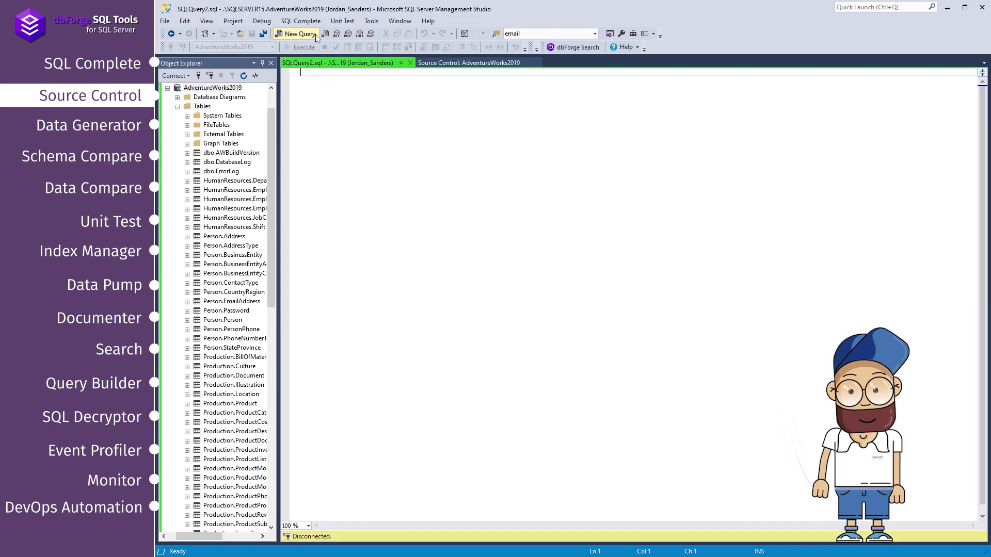
type("ALTER ")
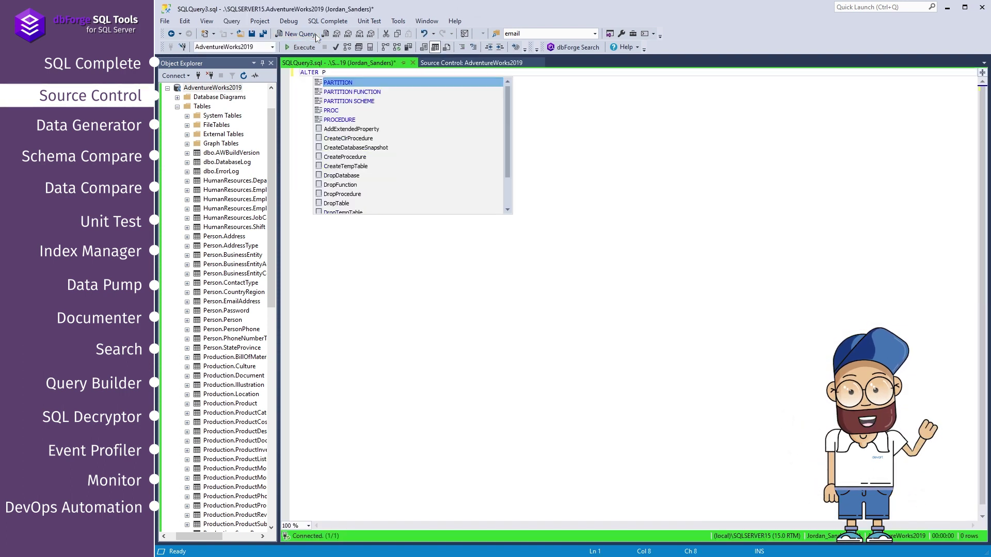
type("PROCEDURE")
key("Down")
key("Down")
key("Tab")
key("Tab")
left_click(401, 91)
key("Return")
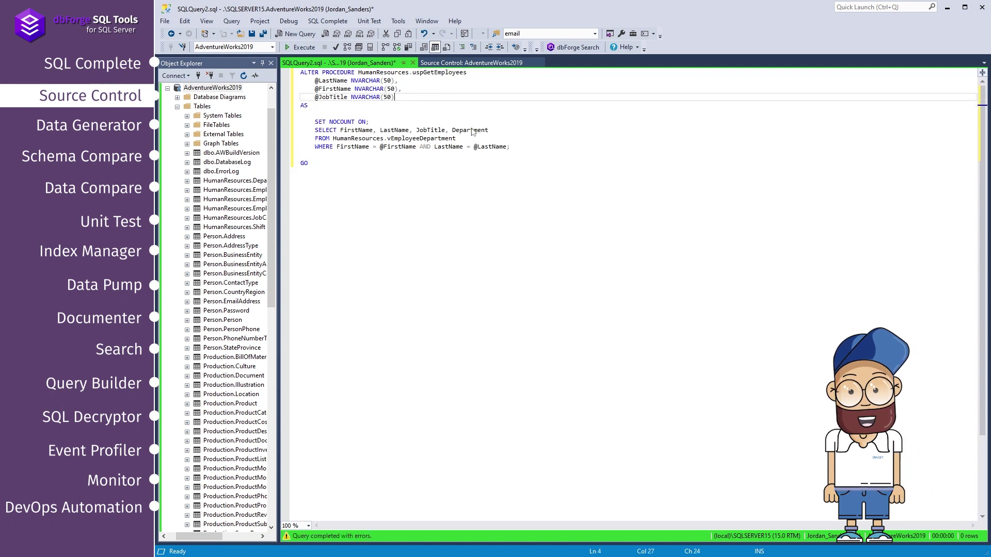
left_click(507, 147)
type("AND JobTitle = @Job")
key("Tab")
key("F5")
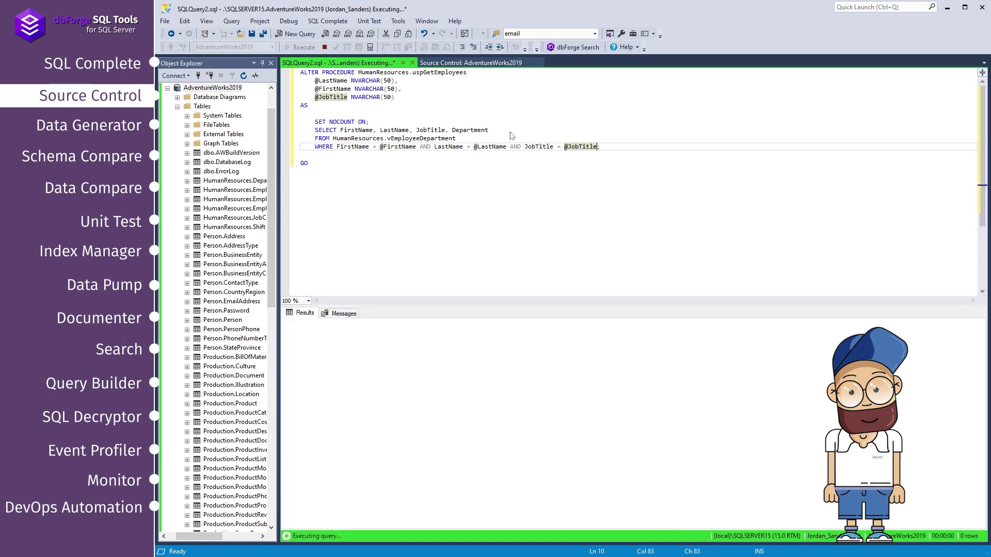
- Commit the modified uspGetEmployees procedure from the pending source control changes
left_click(471, 63)
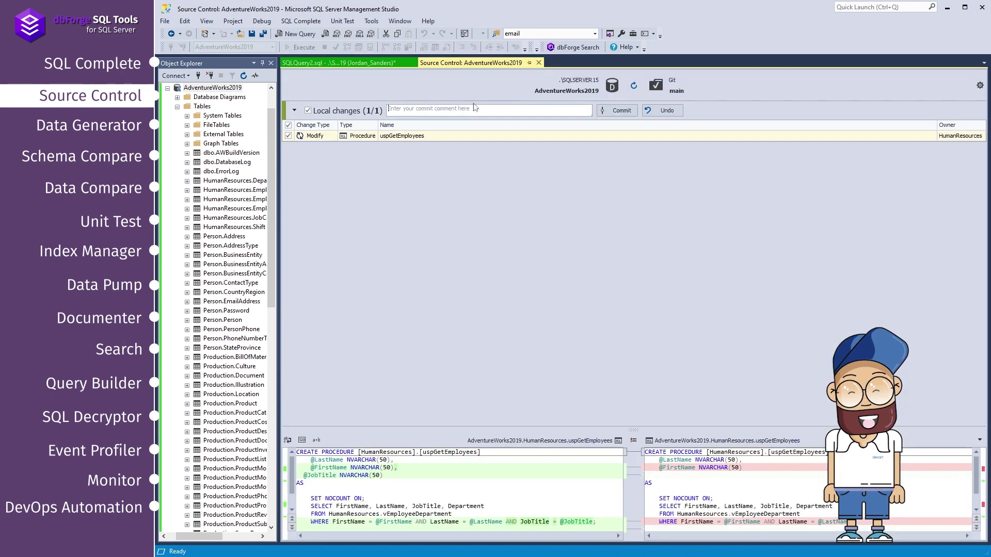
left_click(607, 111)
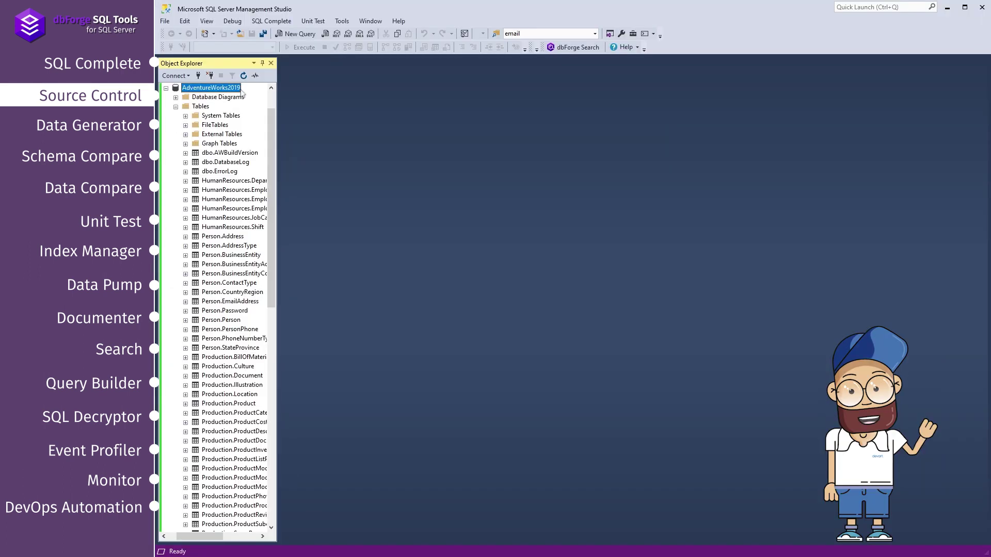
right_click(224, 88)
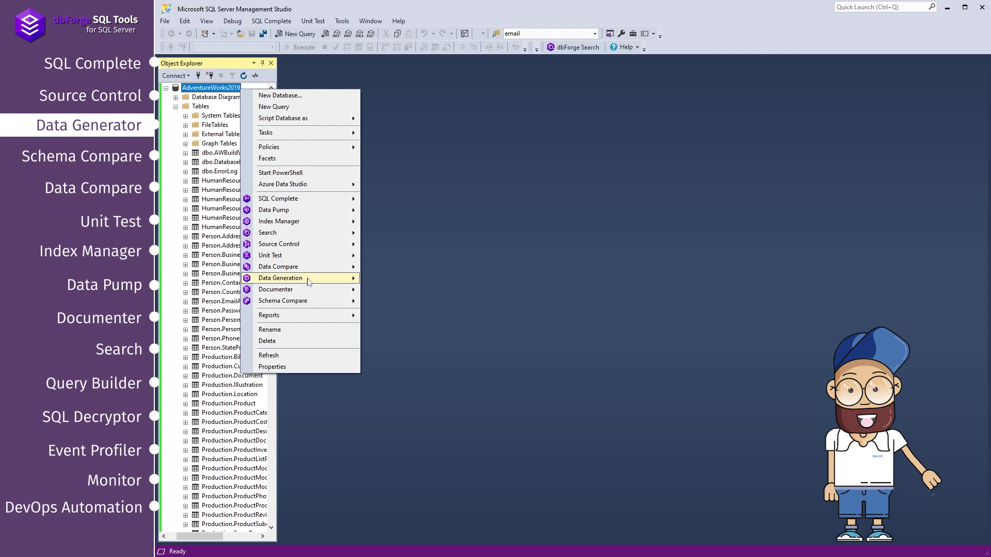
- Create a new dbForge data generation project for AdventureWorks2019
mouse_move(280, 278)
left_click(410, 279)
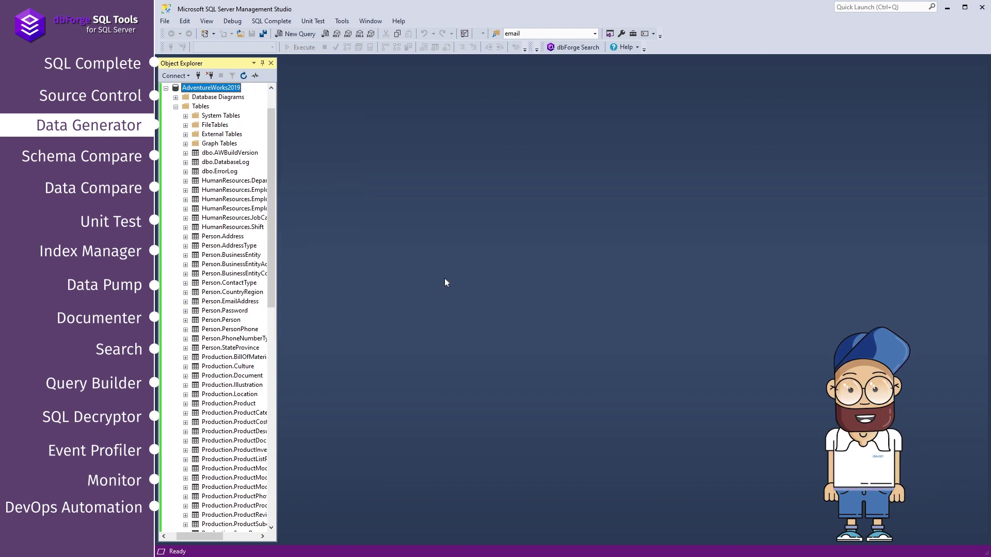
left_click(737, 438)
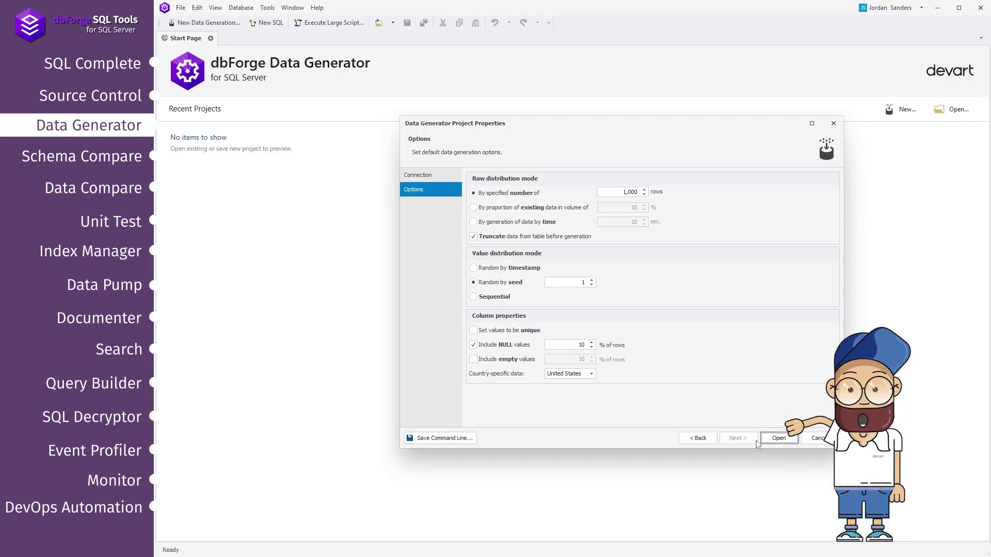
left_click(769, 440)
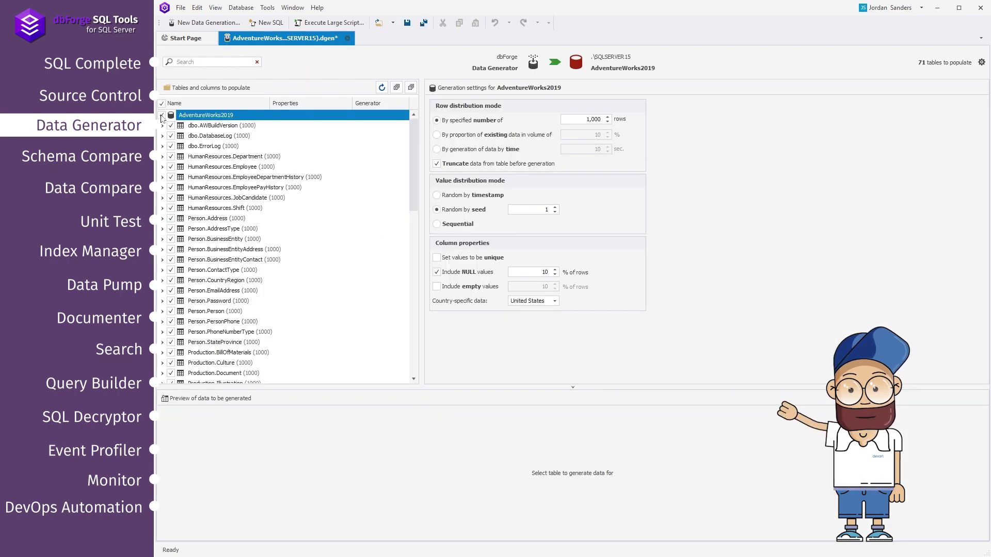
- Keep US Address Line 1 as the generator for Person.Address's AddressLine1 column
left_click(161, 219)
left_click(232, 218)
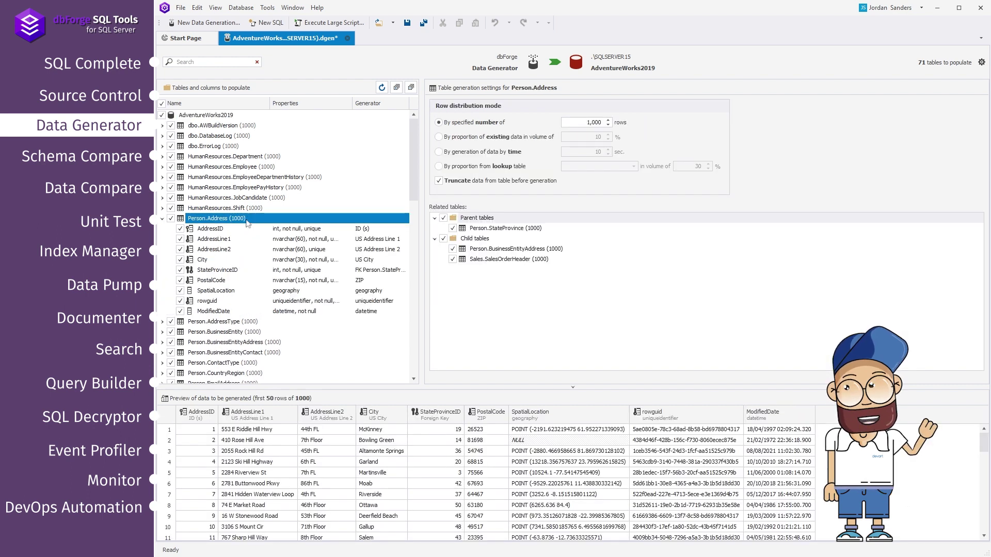
left_click(232, 239)
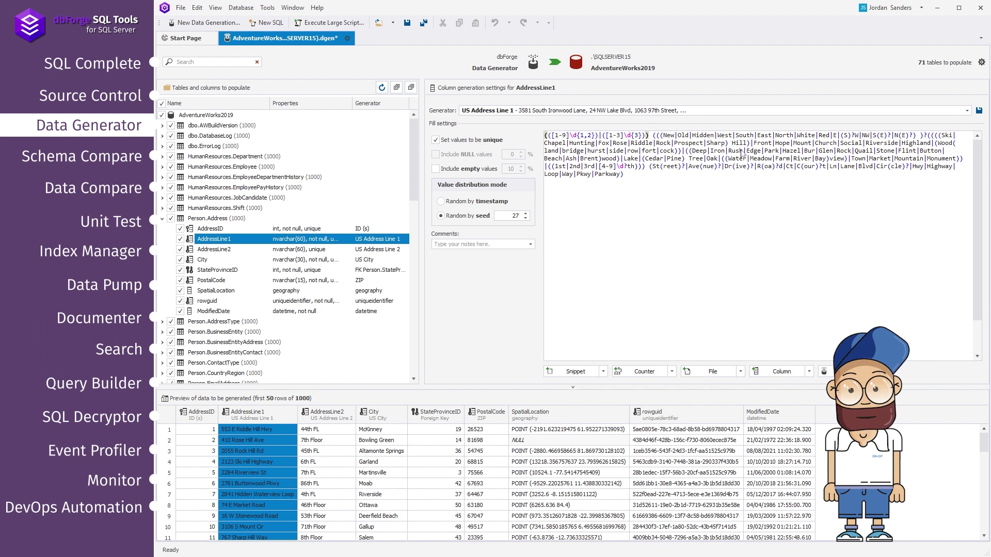
left_click(969, 111)
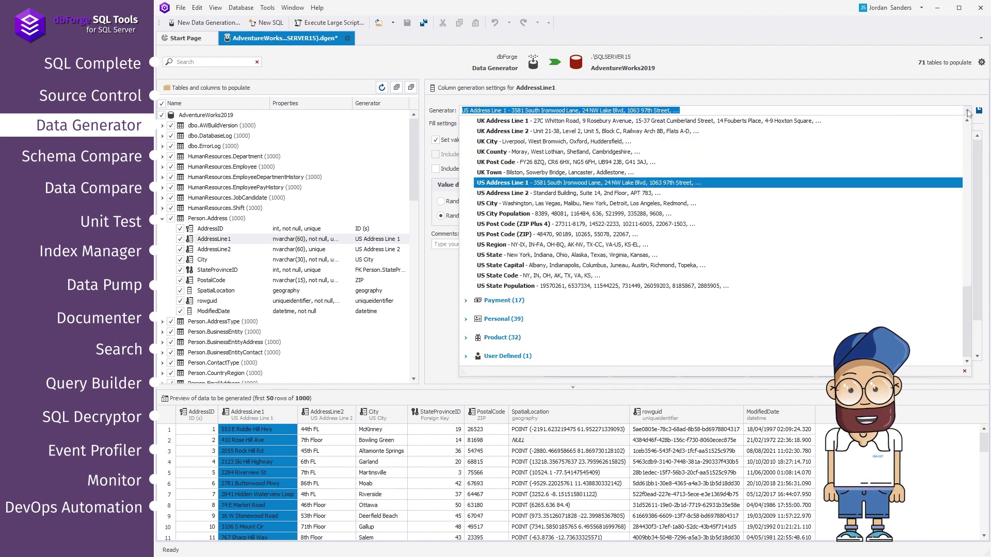
left_click(968, 112)
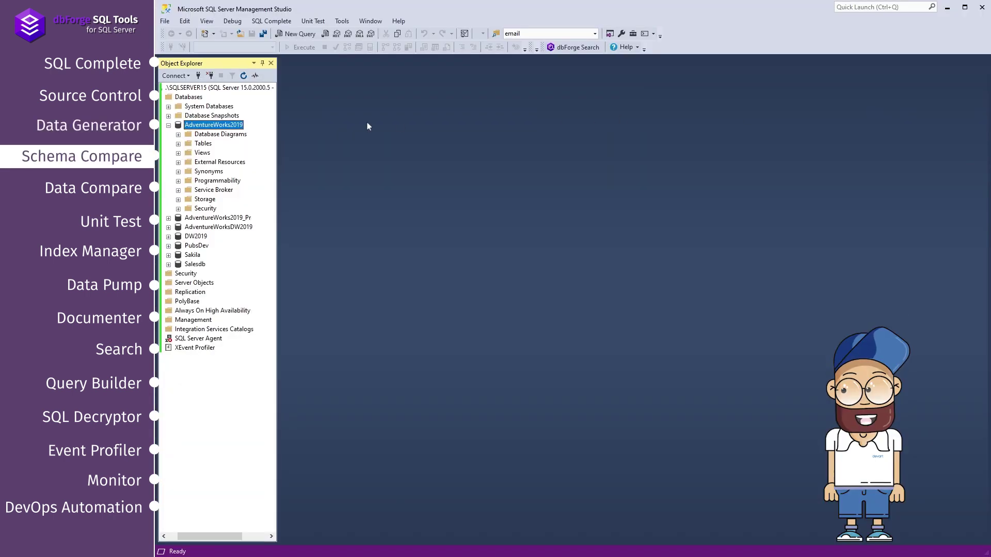
- Set AdventureWorks2019 as the schema comparison source and AdventureWorks2019_Pr as the target
right_click(225, 125)
mouse_move(301, 342)
left_click(398, 342)
left_click(221, 218)
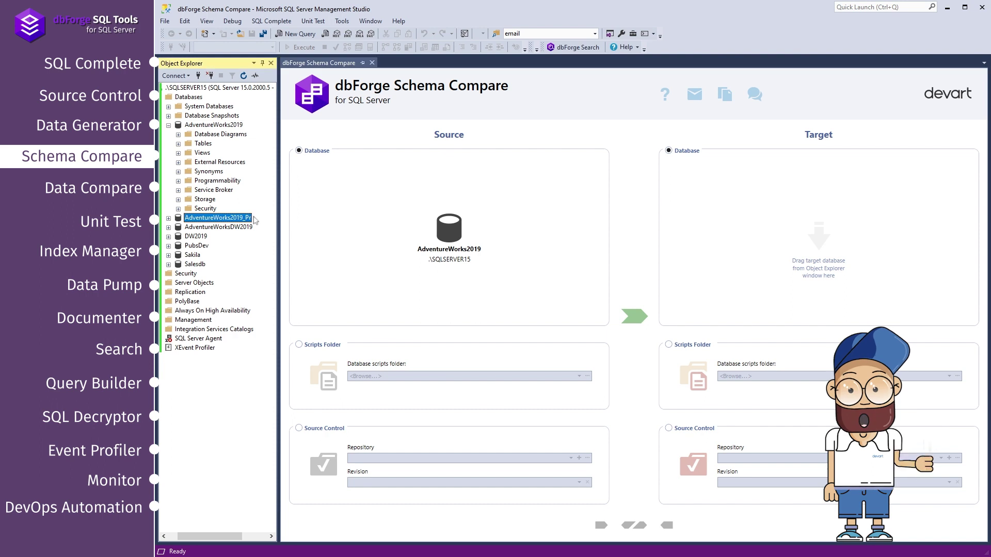
left_click_drag(232, 218, 764, 244)
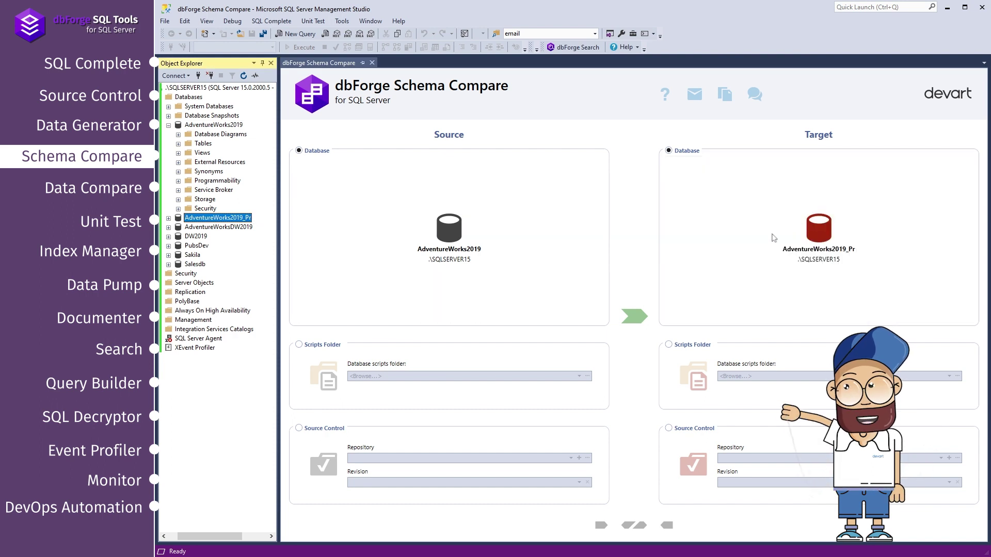
left_click(634, 316)
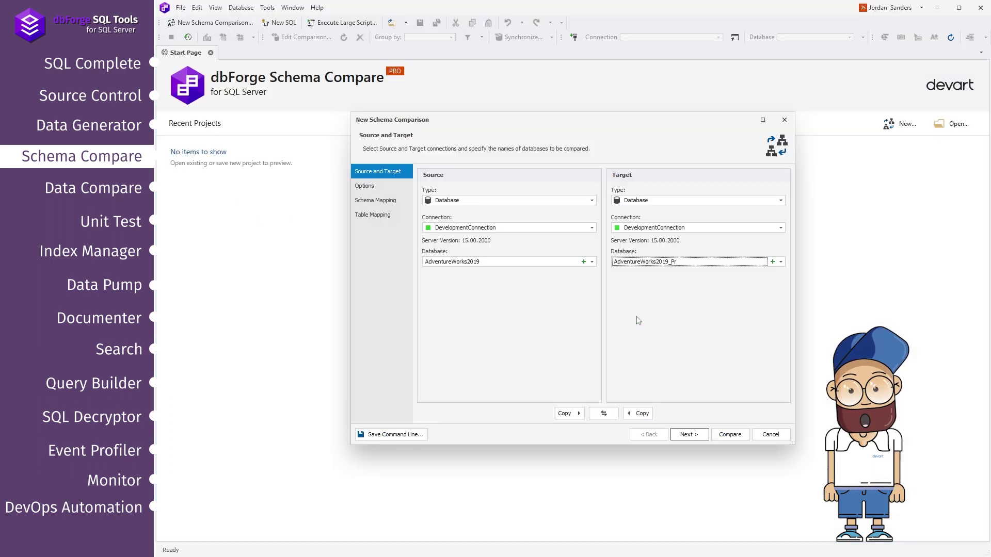
- Accept the default options, schema mapping and table mapping, then run the comparison
left_click(690, 434)
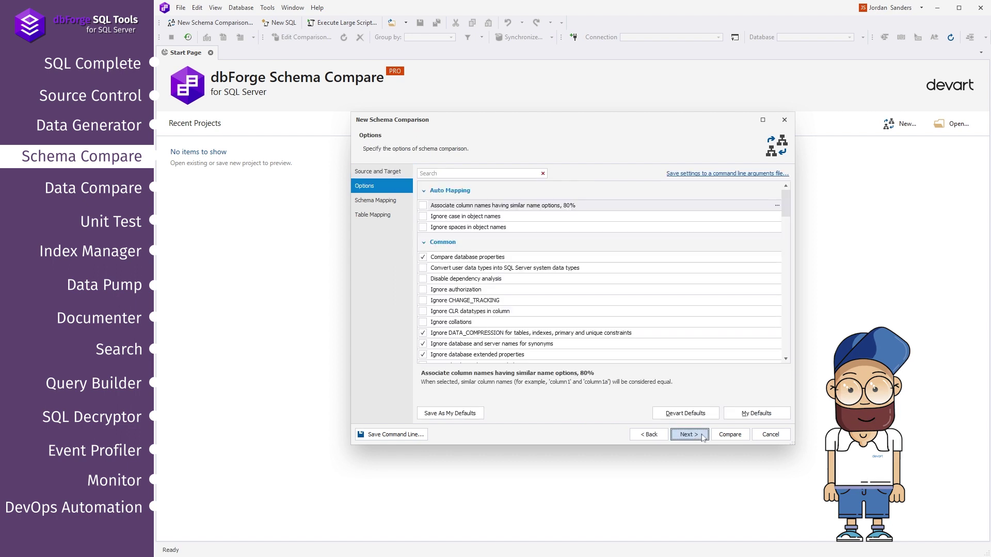
left_click(690, 435)
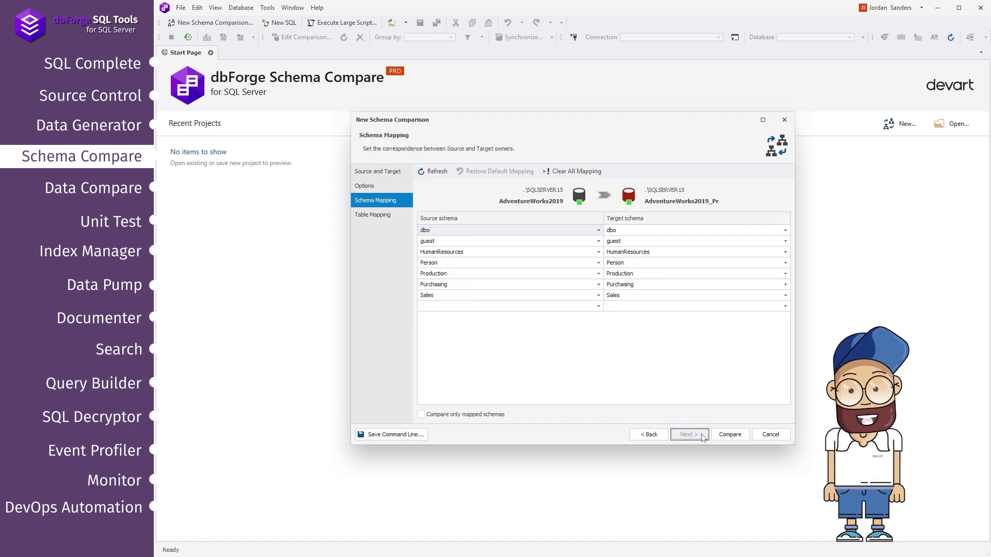
left_click(690, 434)
left_click(730, 434)
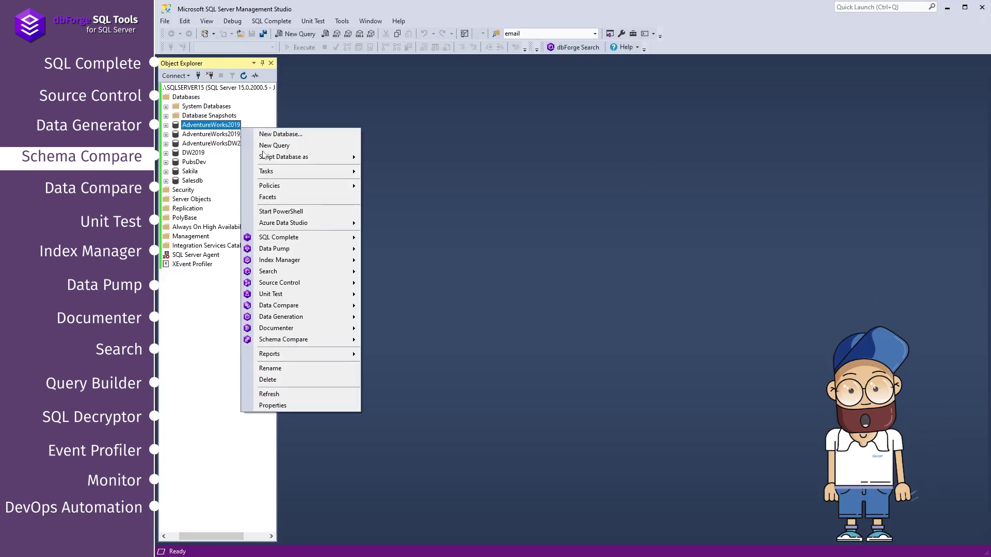
- Make AdventureWorks2019 the data comparison source and AdventureWorks2019_Pr the target
left_click(397, 306)
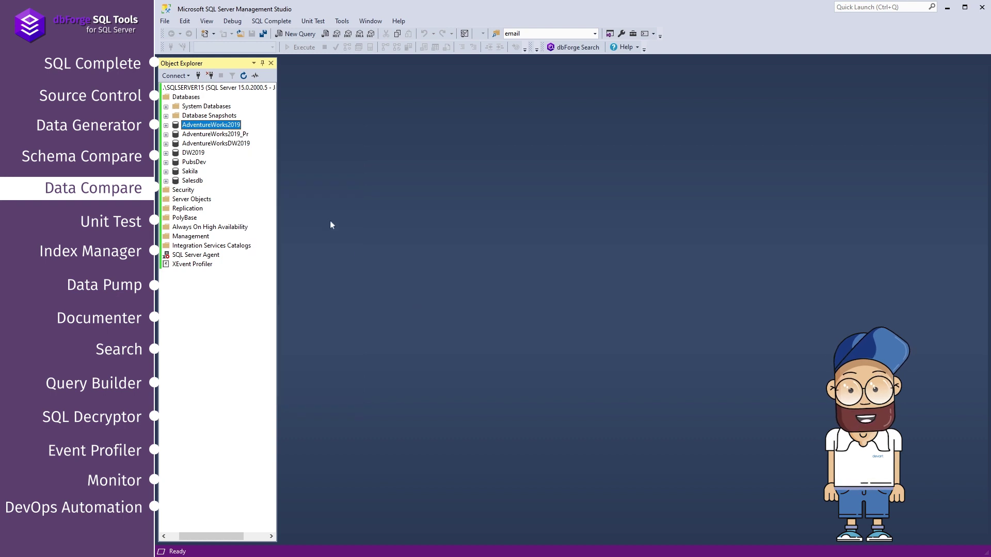
left_click(216, 135)
left_click_drag(685, 263, 684, 263)
left_click(635, 317)
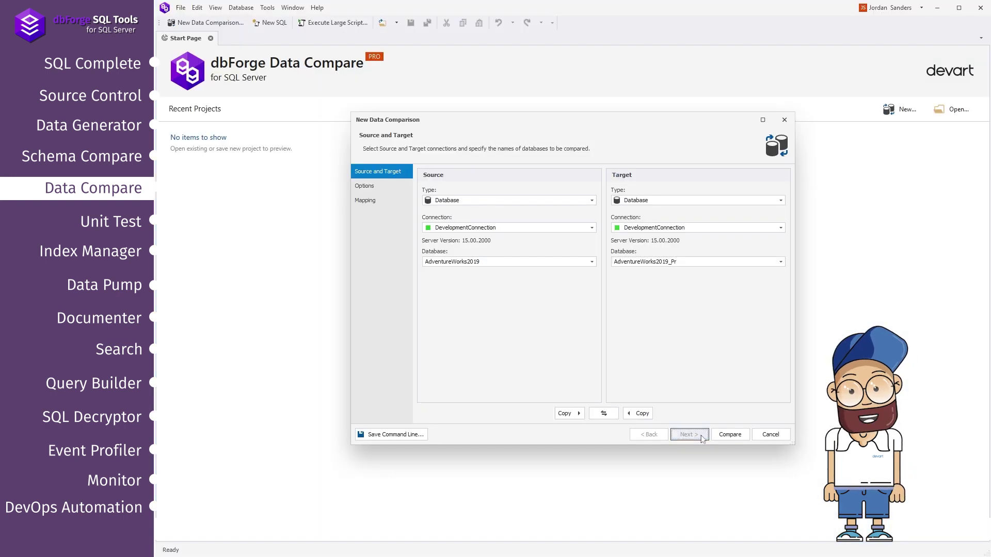
- Keep the default data comparison options and table mapping, then start comparing
left_click(688, 434)
left_click(688, 435)
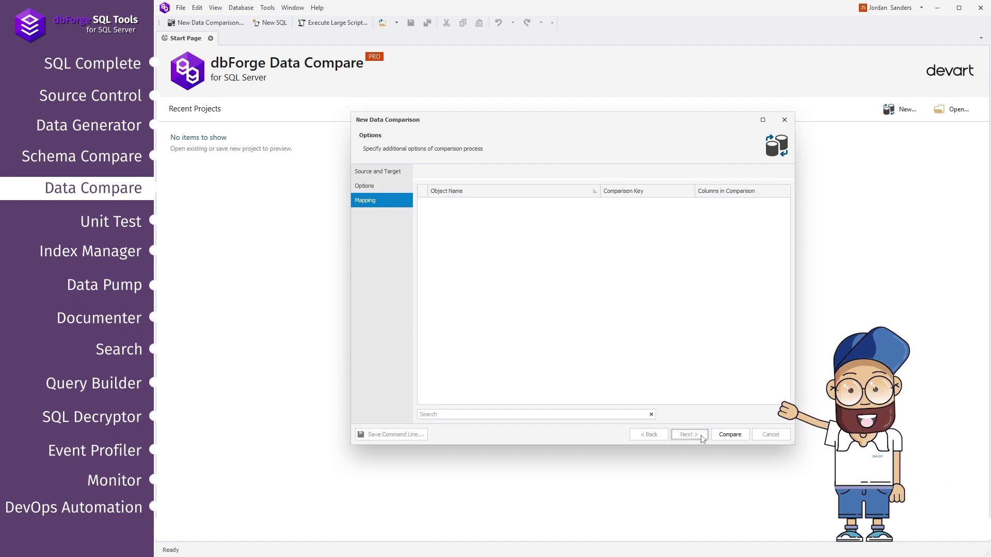
left_click(729, 434)
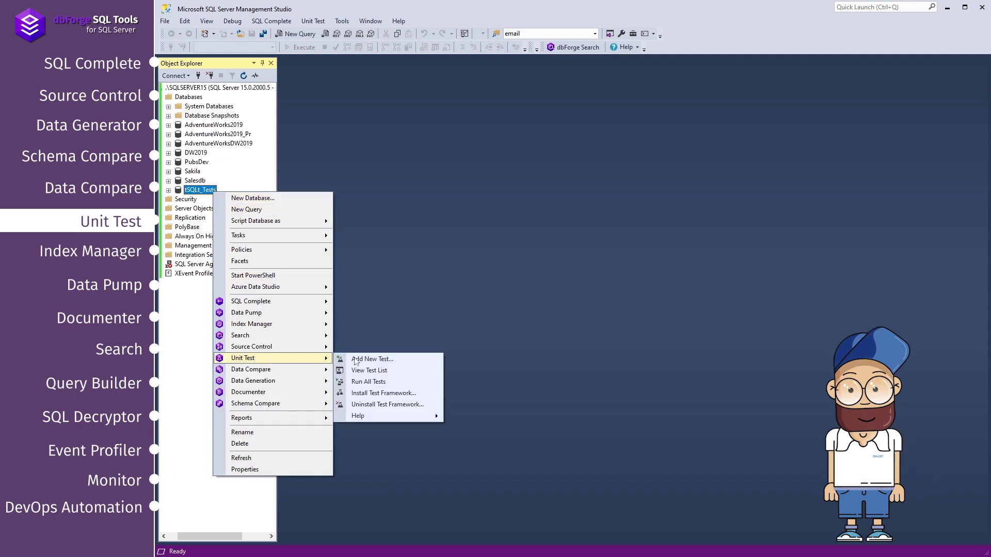
- Install the tSQLt test framework on the tSQLt_Tests database
left_click(419, 394)
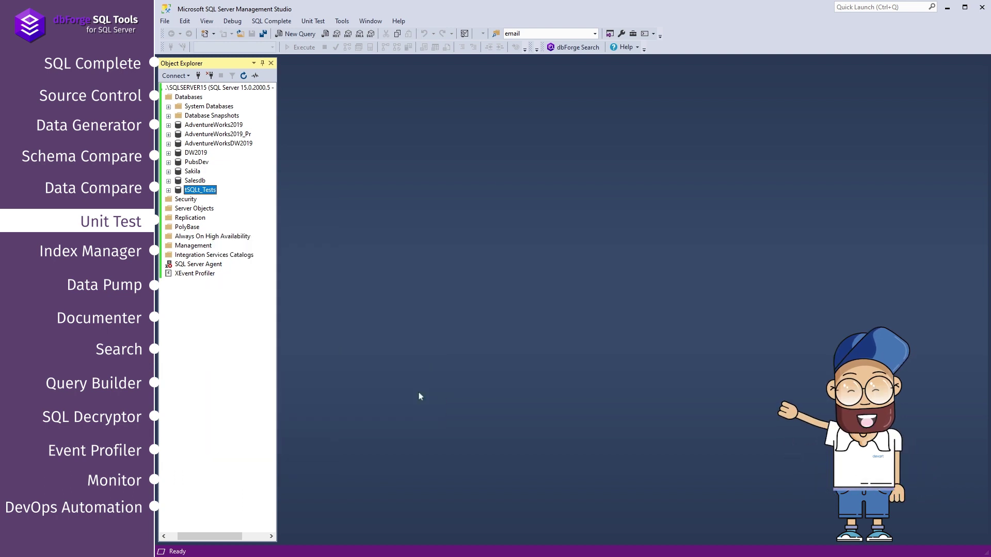
left_click(664, 372)
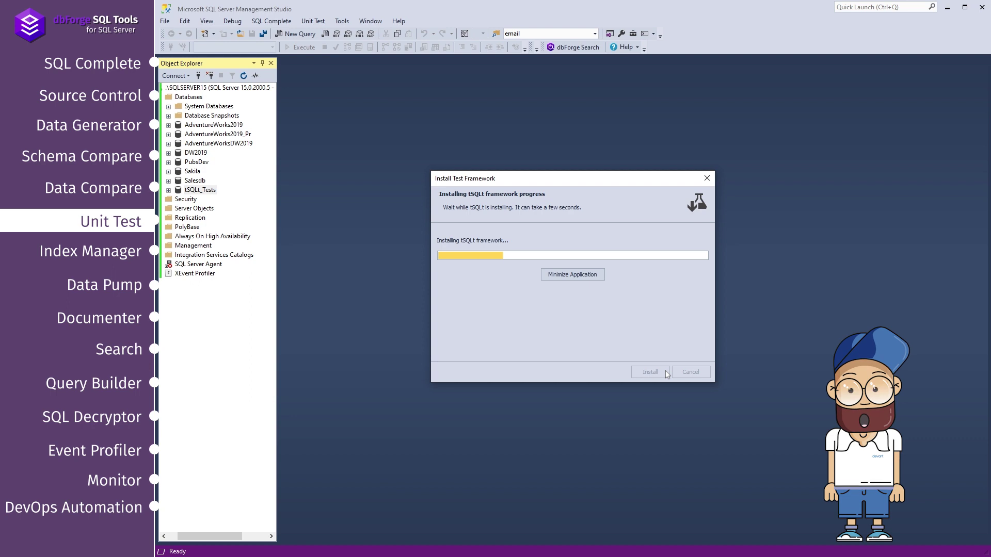
left_click(654, 373)
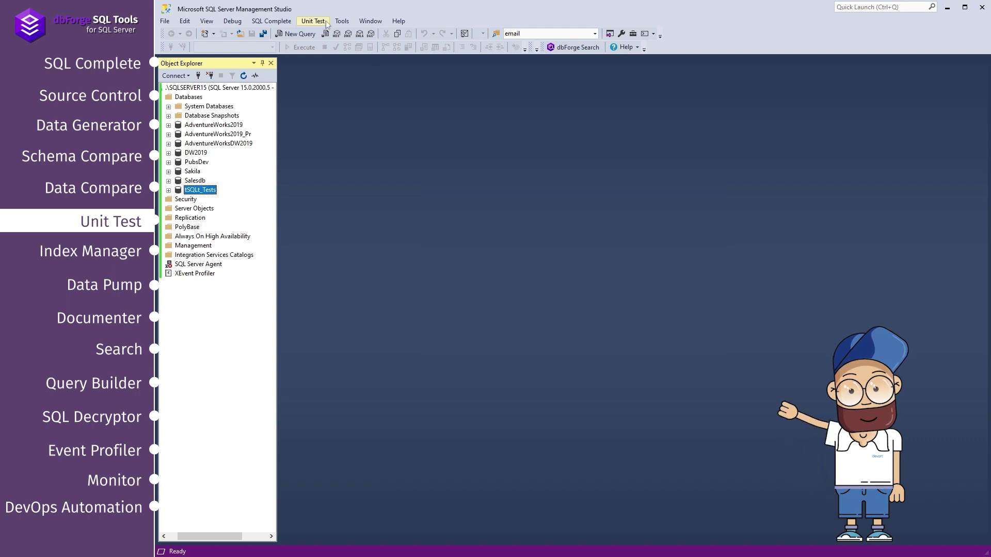
- Open the unit test list and run all existing tests
left_click(315, 21)
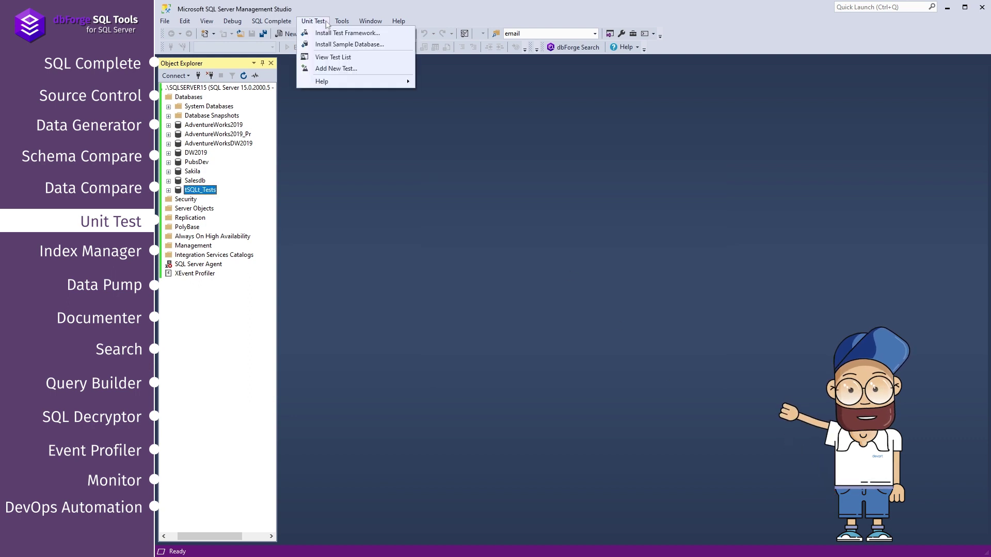
left_click(357, 58)
left_click(288, 75)
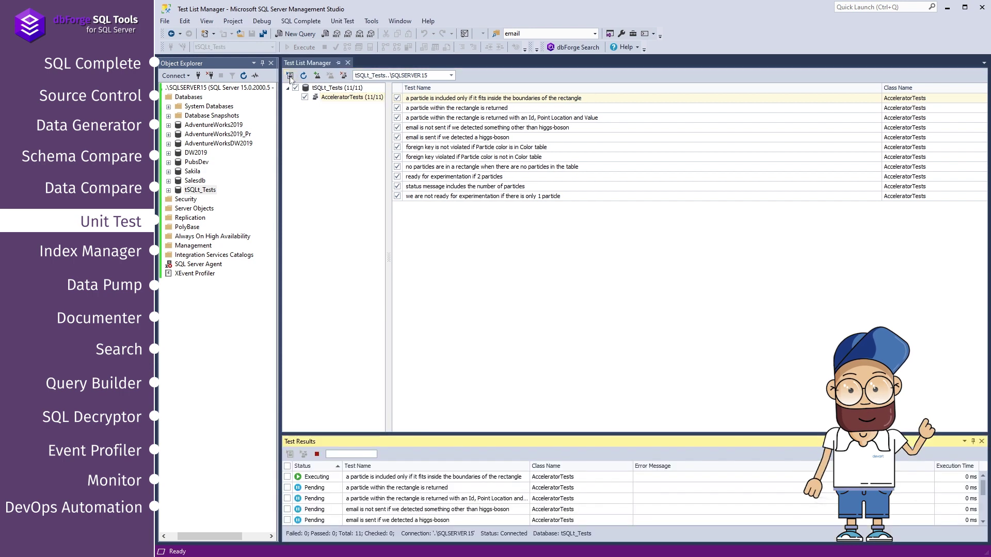
- Create MyUnitTest_1 with the prepared test code, save it, and run it
right_click(498, 216)
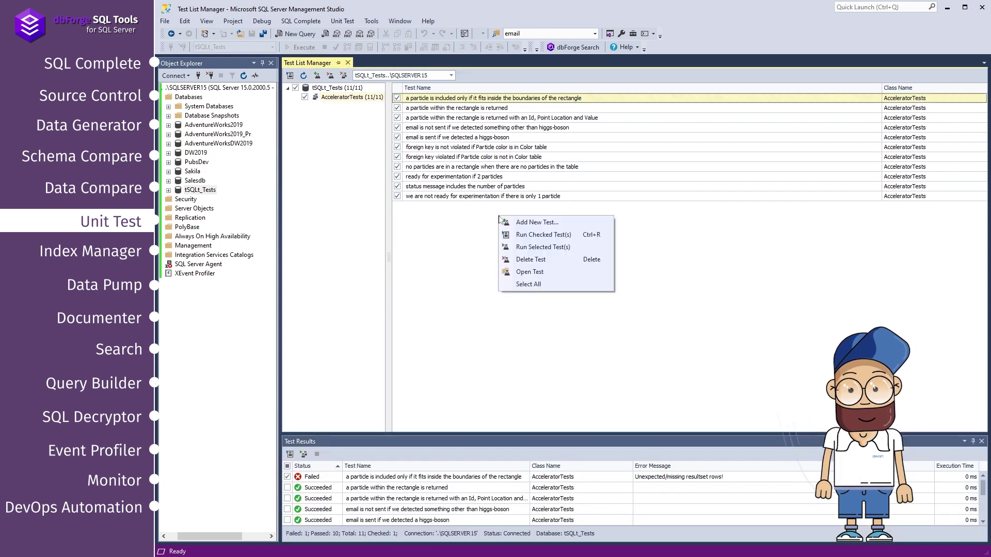
left_click(556, 226)
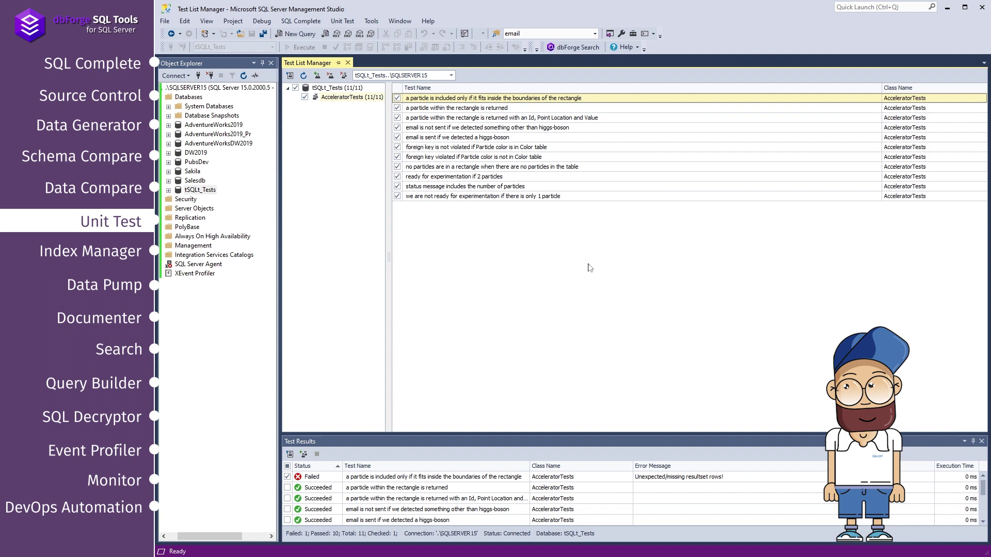
left_click(666, 390)
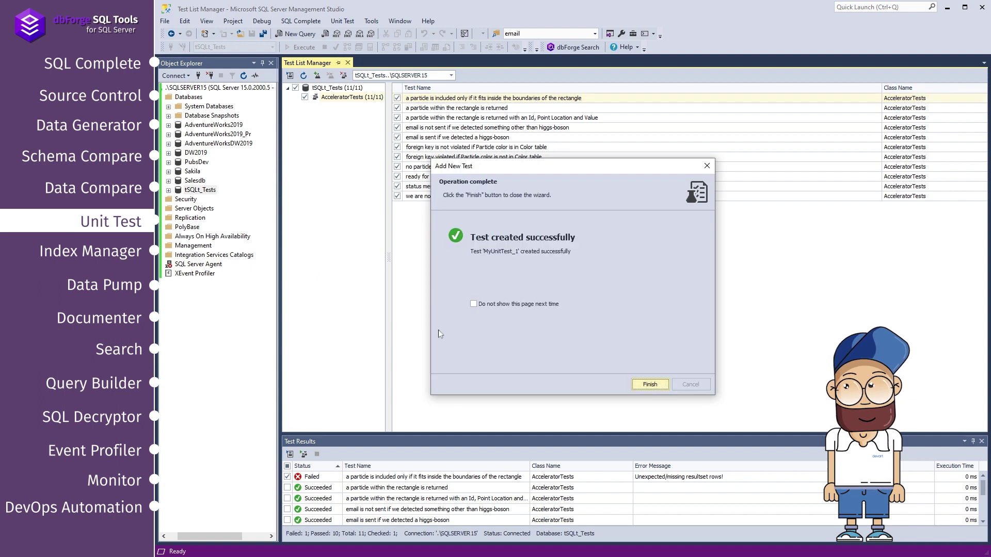
key("Return")
left_click_drag(325, 232, 301, 71)
type("ALTER PROCEDURE AcceleratorTests.[test MyUnitTest_1] AS BEGIN   --Assemble: Fake the Particle table to make sure it is empty   EXEC tSQLt.FakeTable 'Accelerator.Particle';    DECLARE @ParticlesInRectangle INT;    --Act: Call the  GetParticlesInRectangle Table-Valued Function and capture the number of rows it returns.   SELECT @ParticlesInRectangle = COUNT(1)     FROM Accelerator.GetParticlesInRectangle(0.0, 0.0, 1.0, 1.0);    --Assert: Check that 0 rows were returned   EXEC tSQLt.AssertEquals 0, @ParticlesInRectangle; END;")
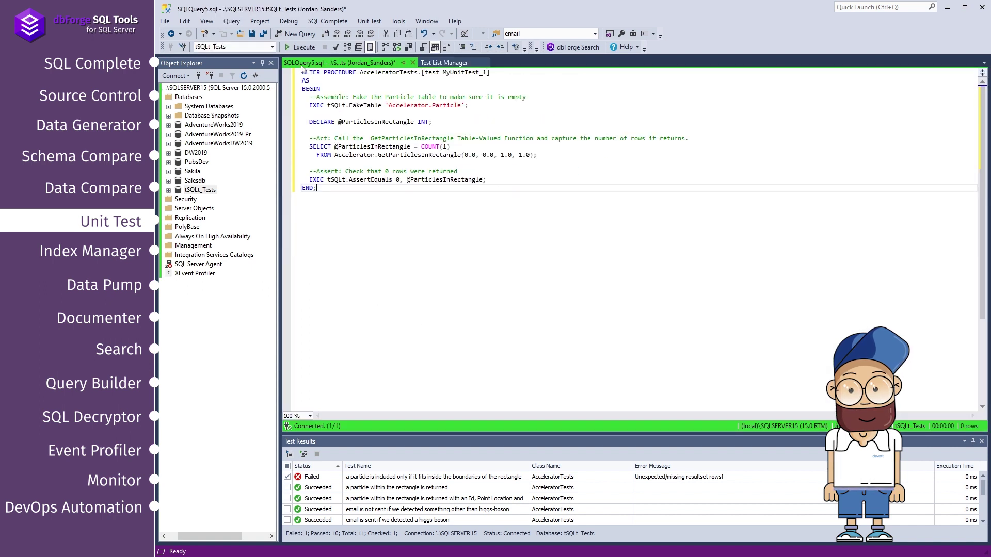
left_click(304, 47)
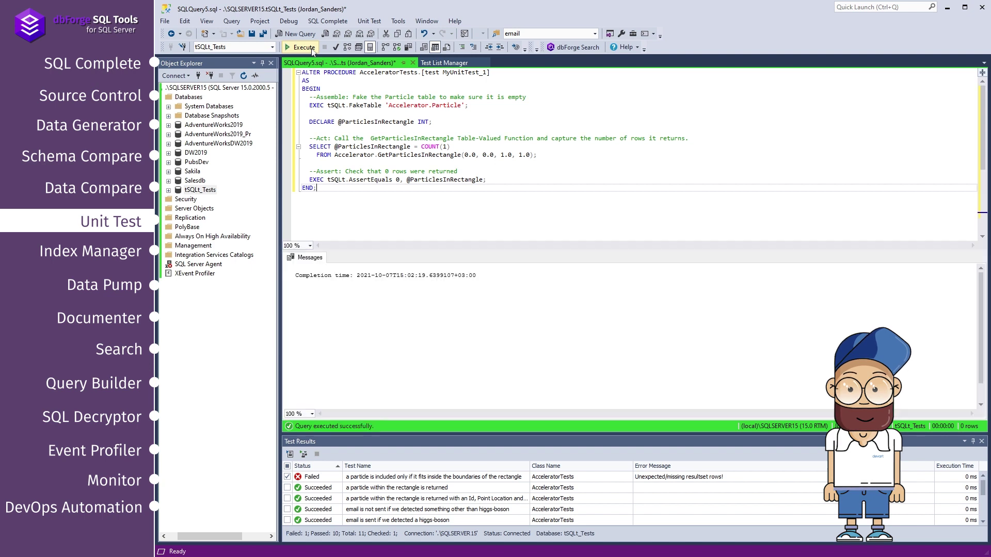
left_click(465, 63)
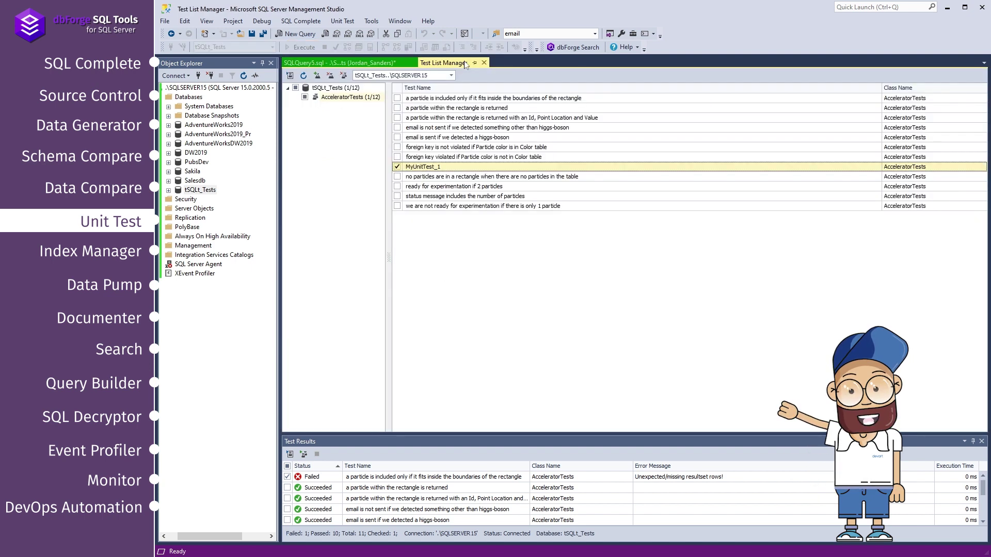
left_click(290, 75)
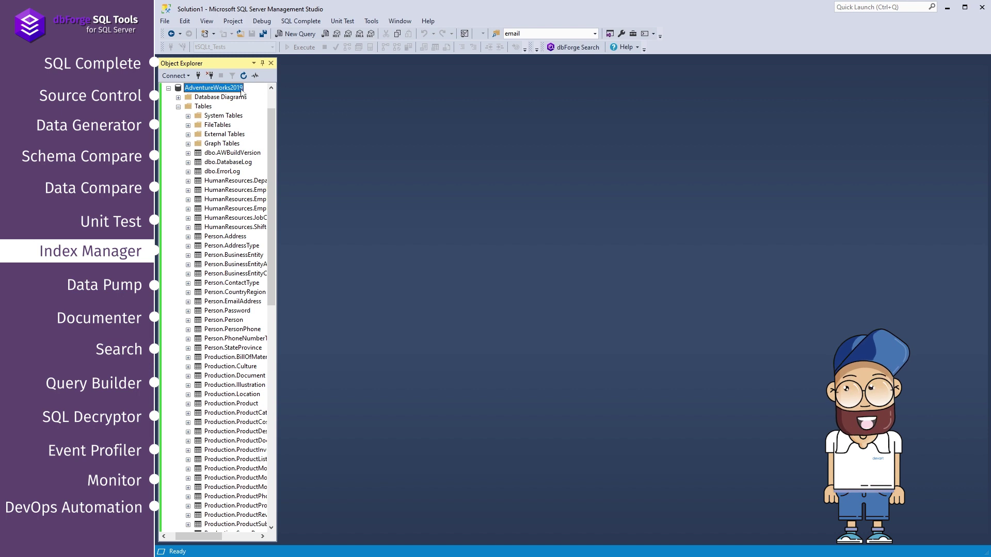
- Analyse AdventureWorks2019 index fragmentation, mark both indexes, export a CSV report, and script the fix
right_click(242, 90)
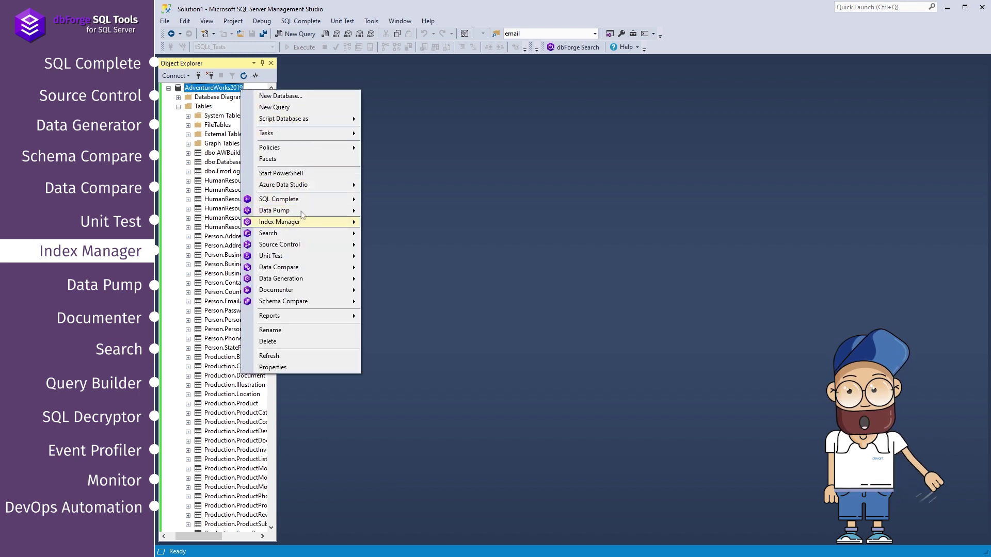
mouse_move(280, 221)
left_click(422, 223)
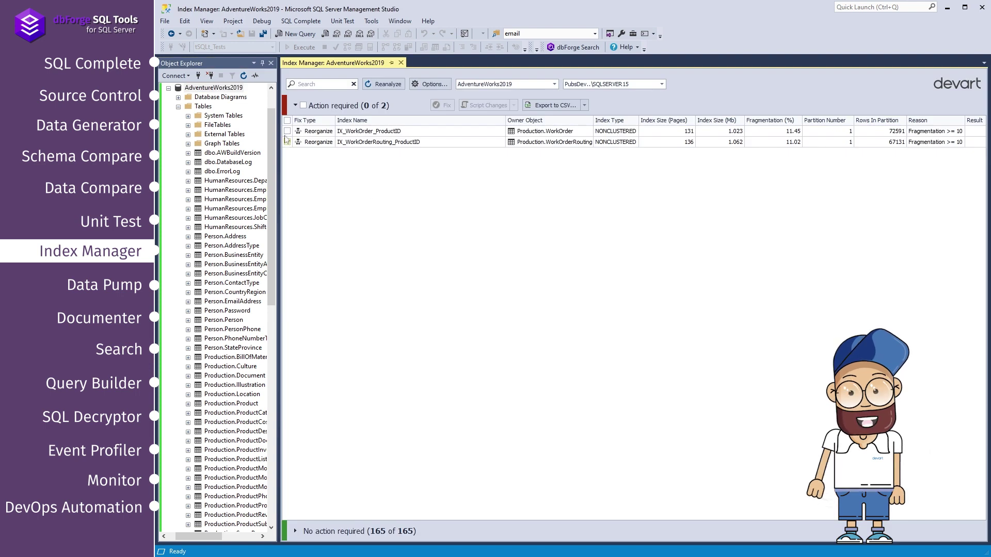
left_click(288, 120)
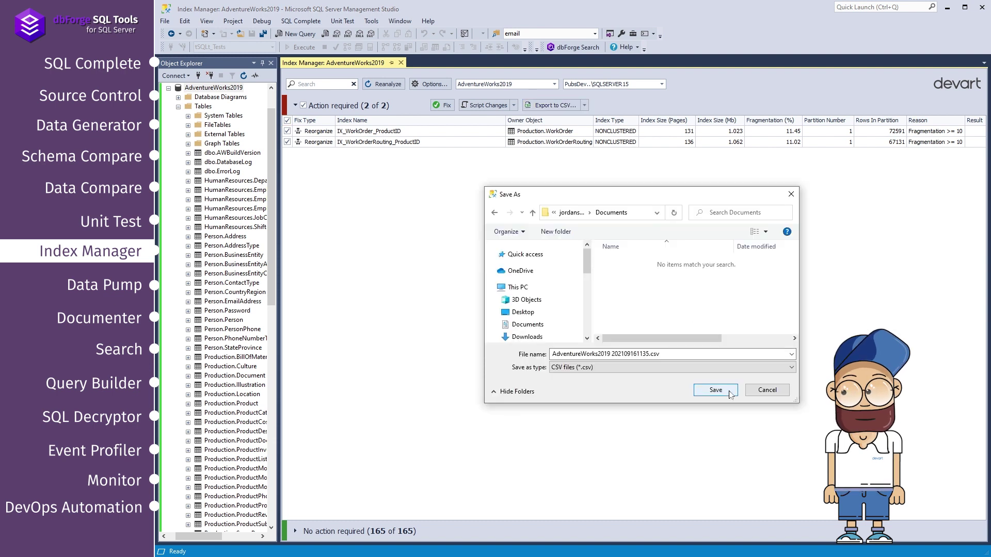
left_click(716, 391)
left_click(484, 105)
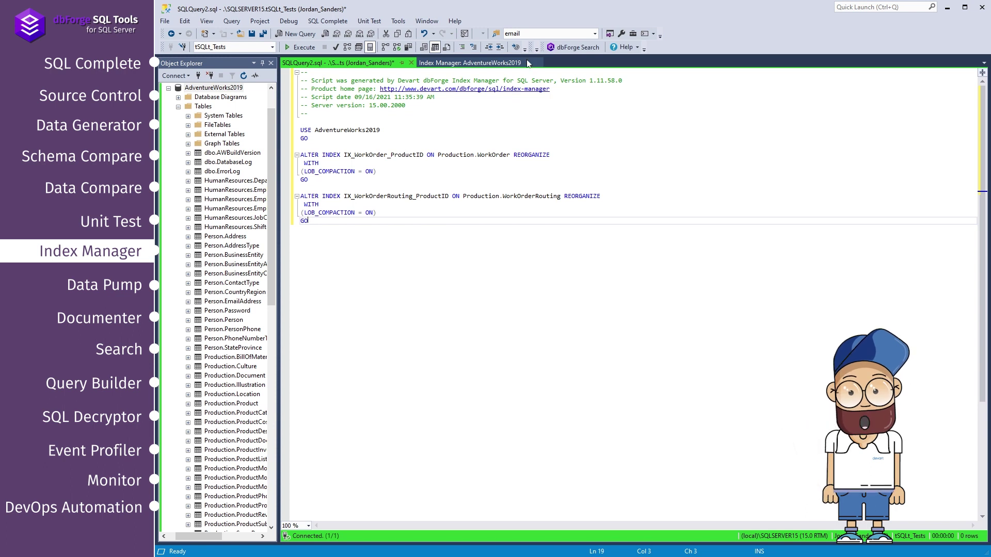
- Reorganize the two fragmented indexes and reanalyze the database
left_click(495, 62)
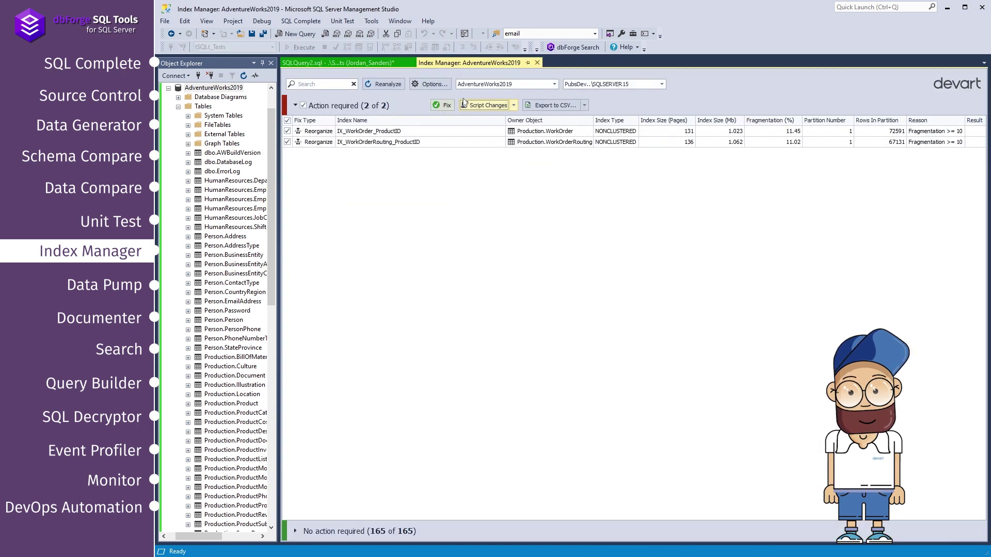
left_click(447, 105)
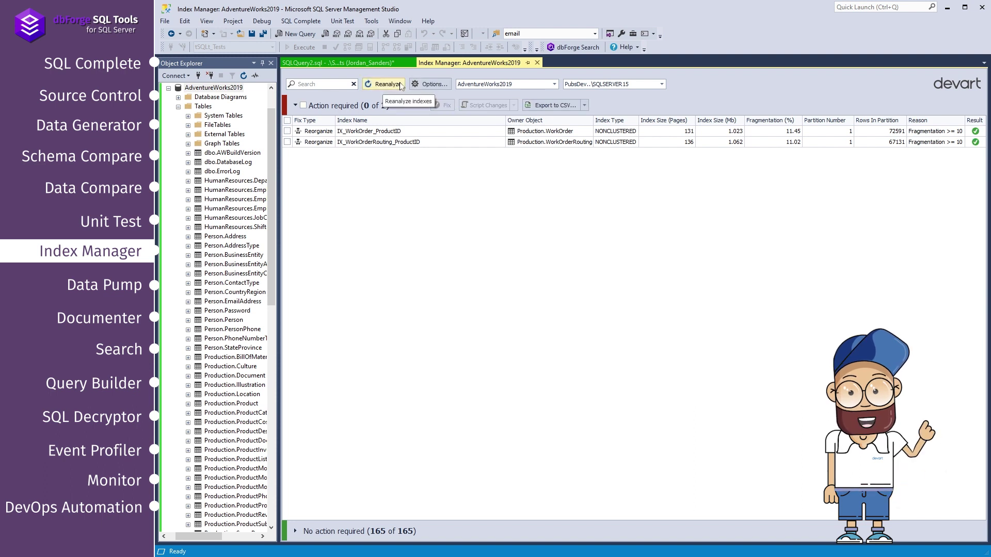
left_click(385, 85)
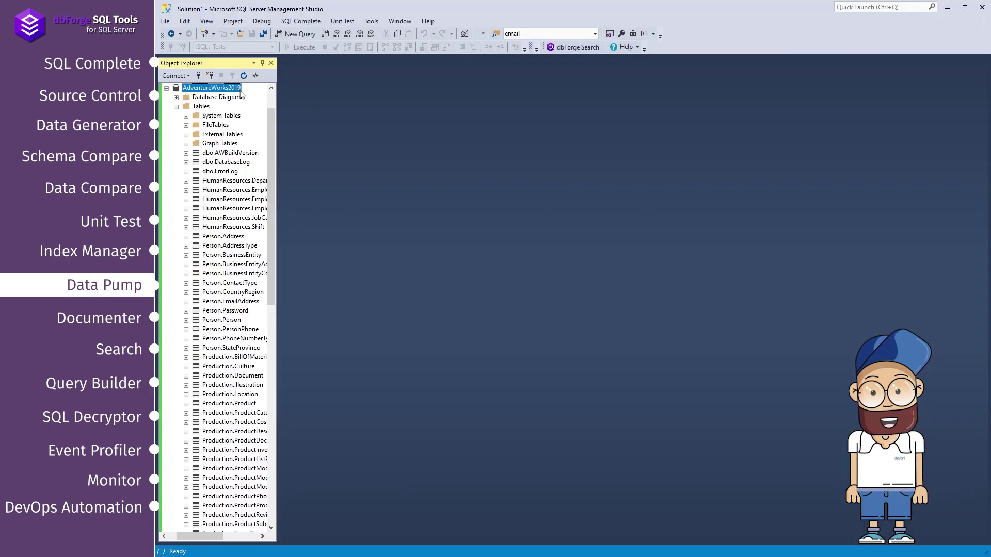
- Export the Person.Address table to CSV with default output and row settings
right_click(224, 88)
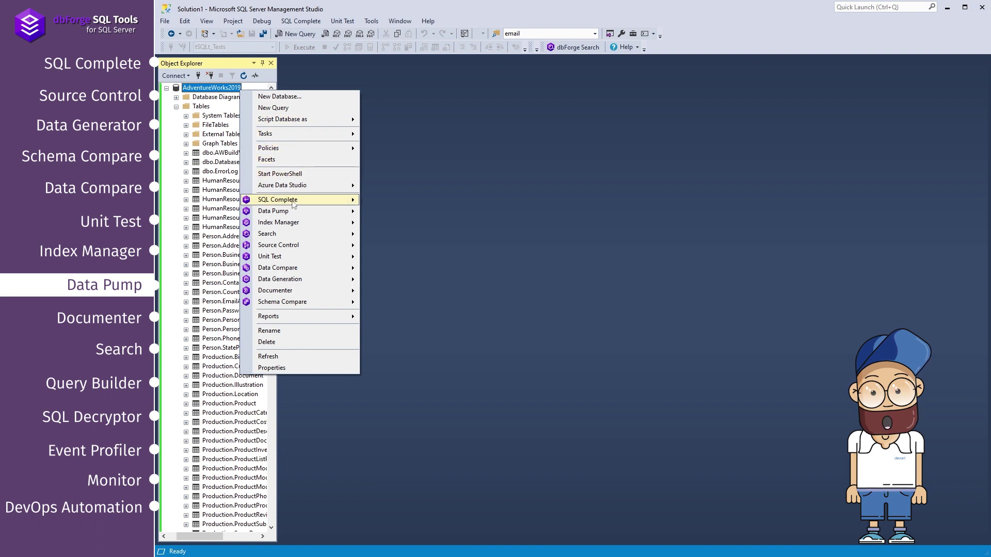
mouse_move(273, 211)
left_click(395, 212)
double_click(509, 351)
left_click(403, 277)
left_click(663, 464)
left_click(663, 464)
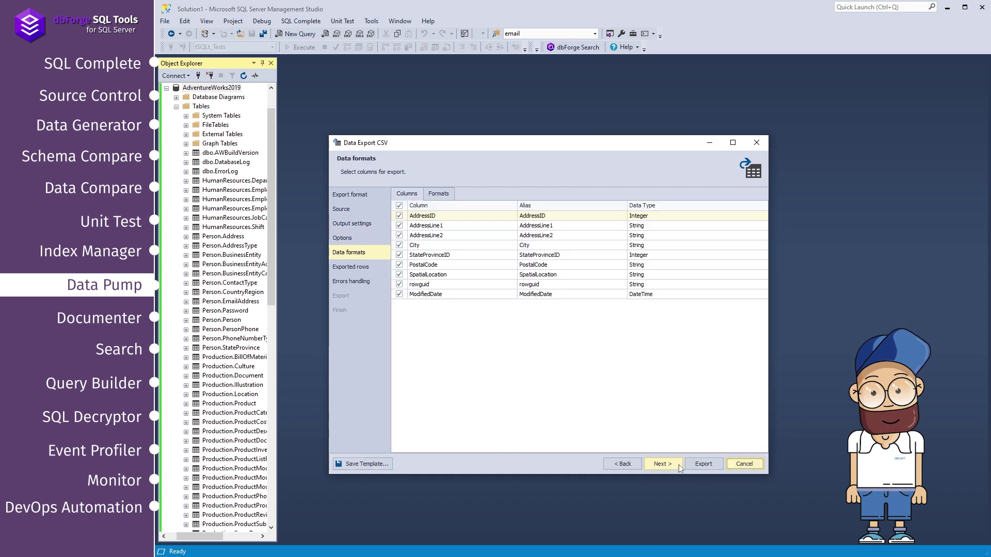
left_click(664, 465)
left_click(703, 464)
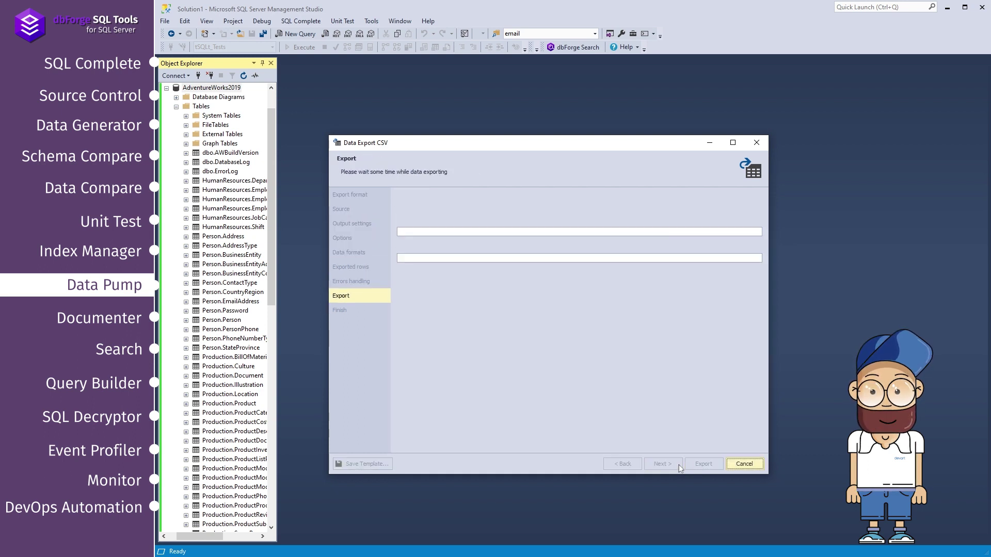
- Check the exported file's folder and save the export settings as template PersonAddress_Temp
left_click(460, 316)
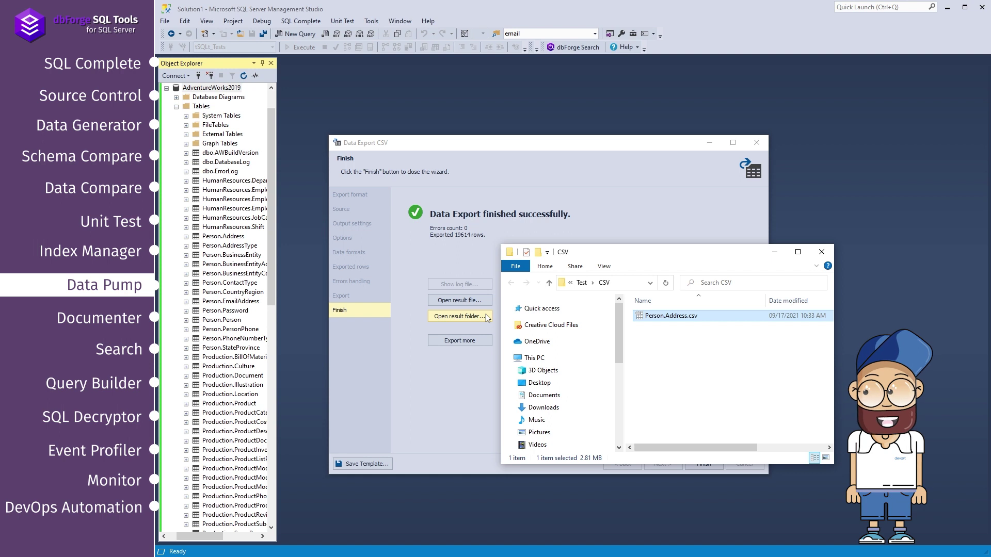
left_click(823, 252)
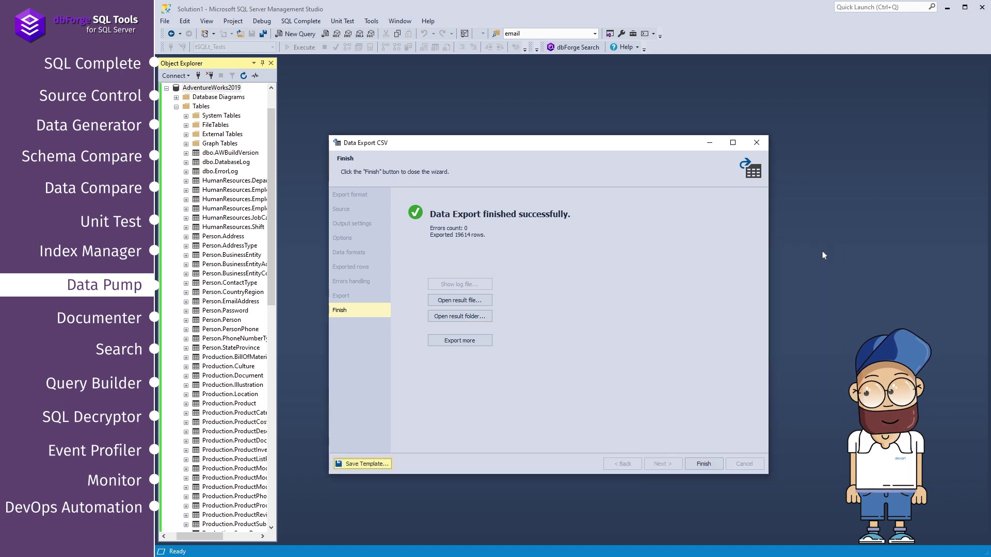
left_click(362, 464)
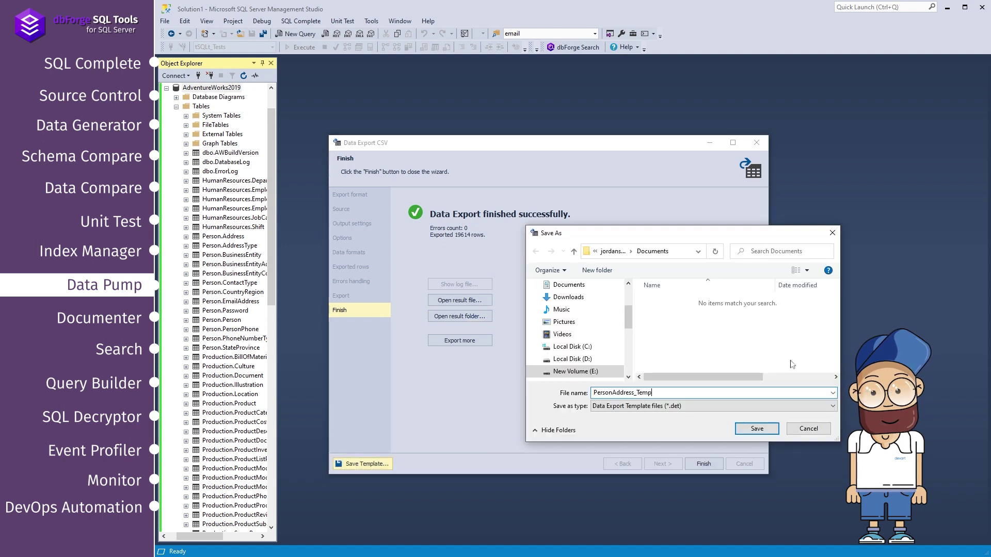
left_click(758, 429)
- Import from Person.Address.csv, targeting a new Address table as the destination
left_click(704, 464)
right_click(211, 87)
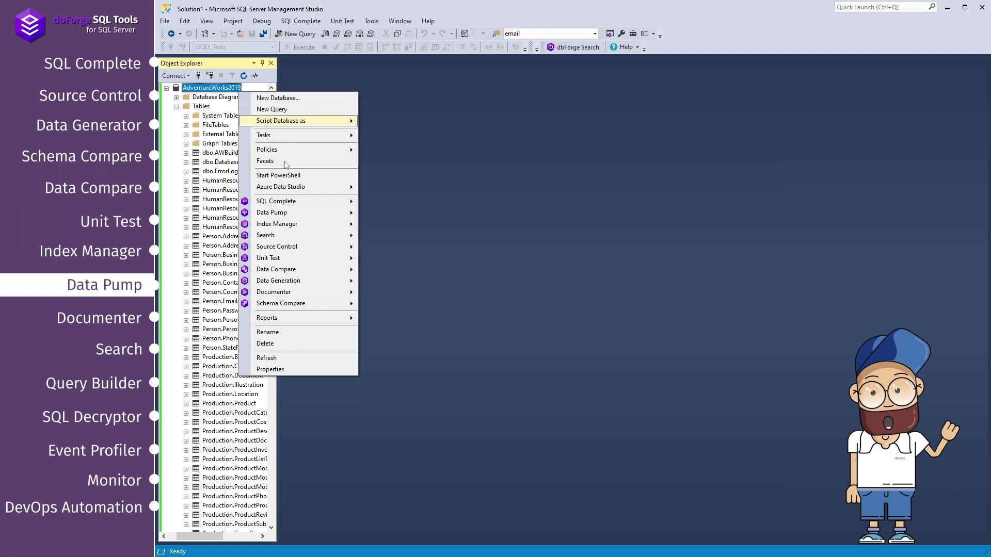
mouse_move(272, 212)
left_click(395, 221)
left_click(833, 454)
double_click(460, 292)
left_click(734, 471)
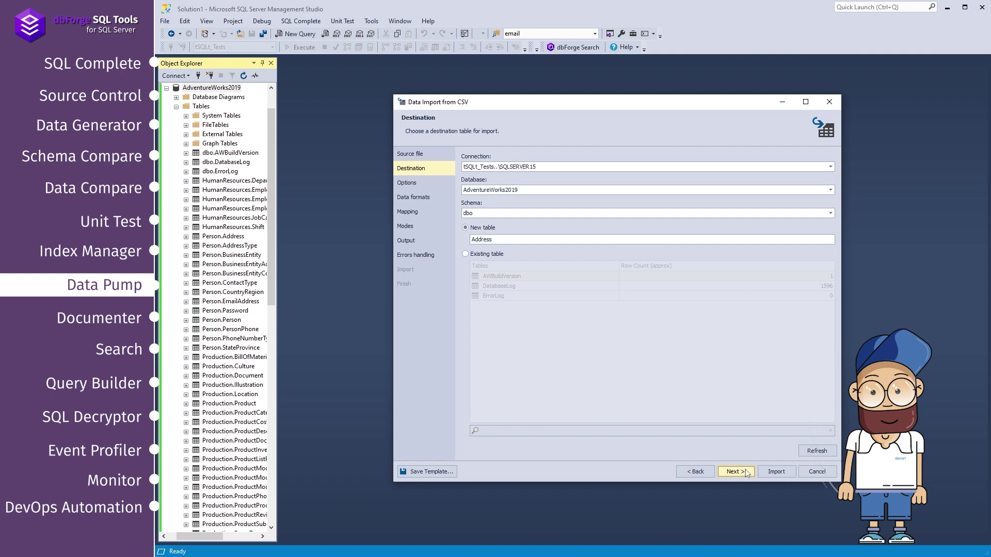
left_click(735, 472)
- Accept the default format, mapping and import settings, import, and save template Address_Import
left_click(735, 472)
left_click(735, 471)
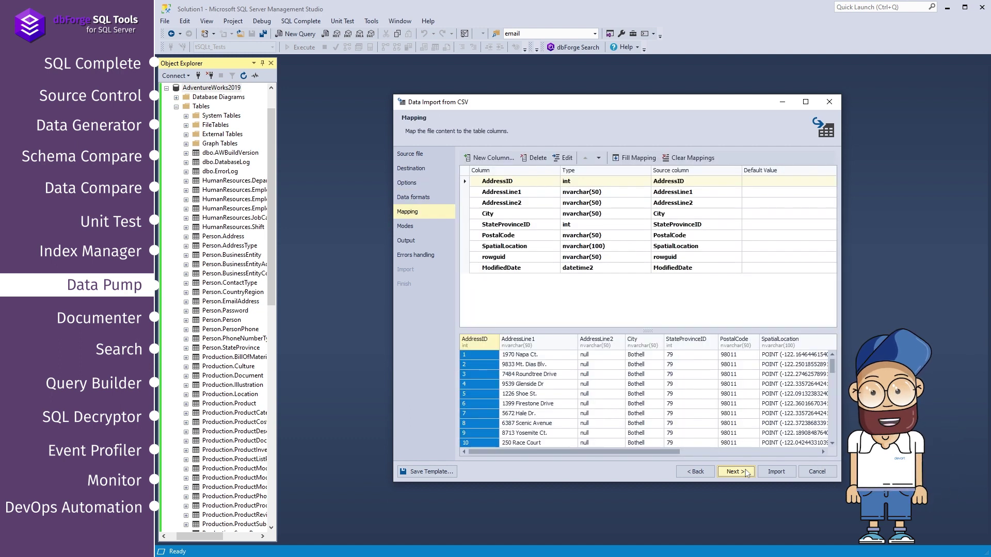
left_click(735, 471)
left_click(745, 474)
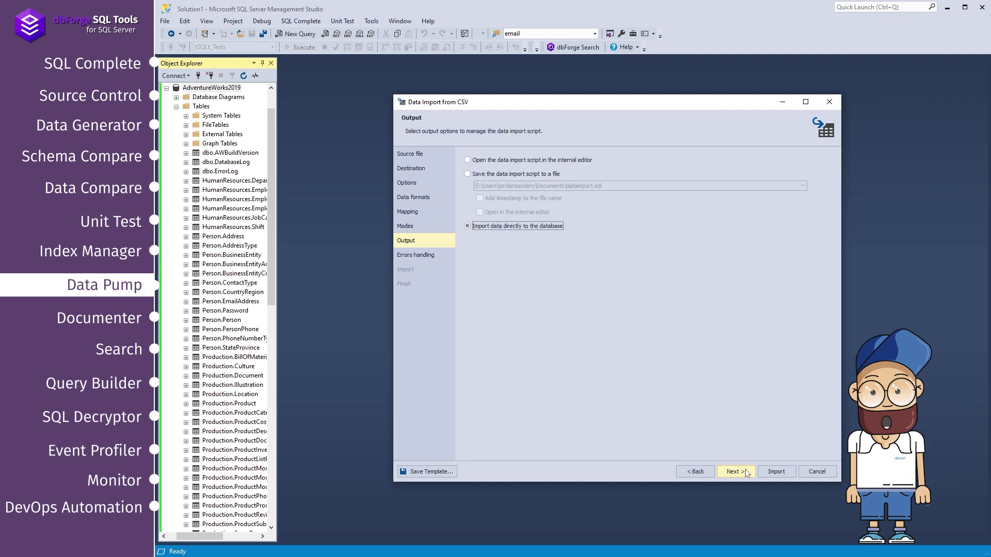
left_click(746, 474)
left_click(770, 473)
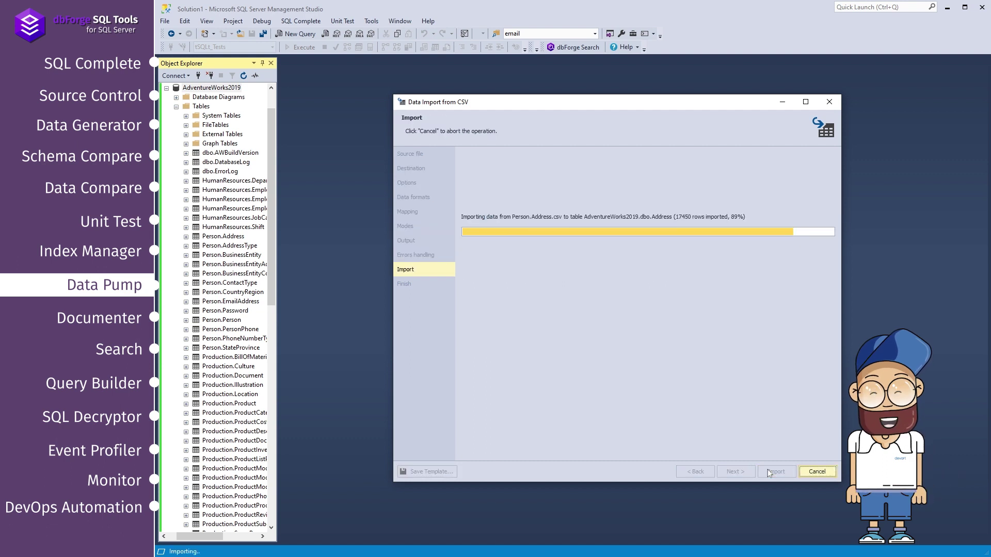
left_click(428, 472)
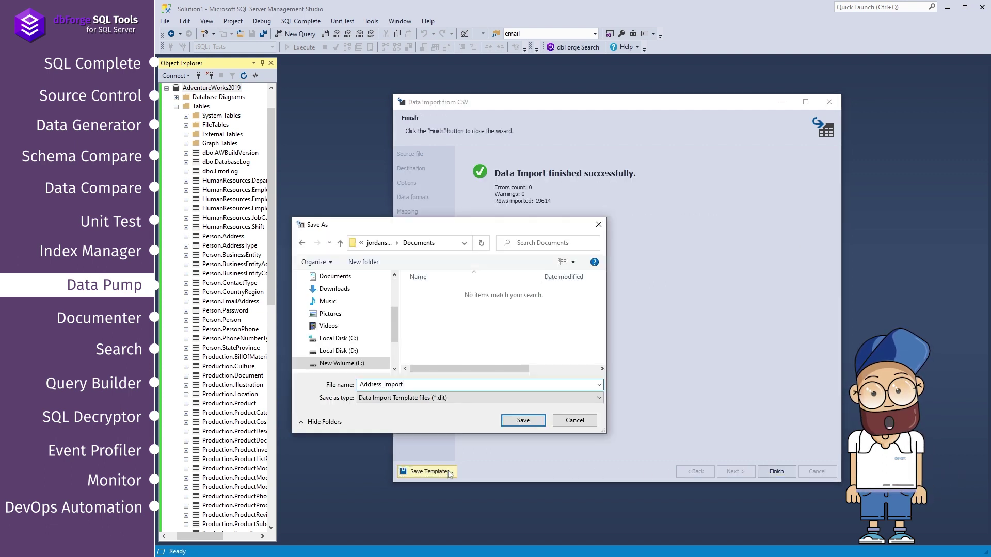
left_click(523, 421)
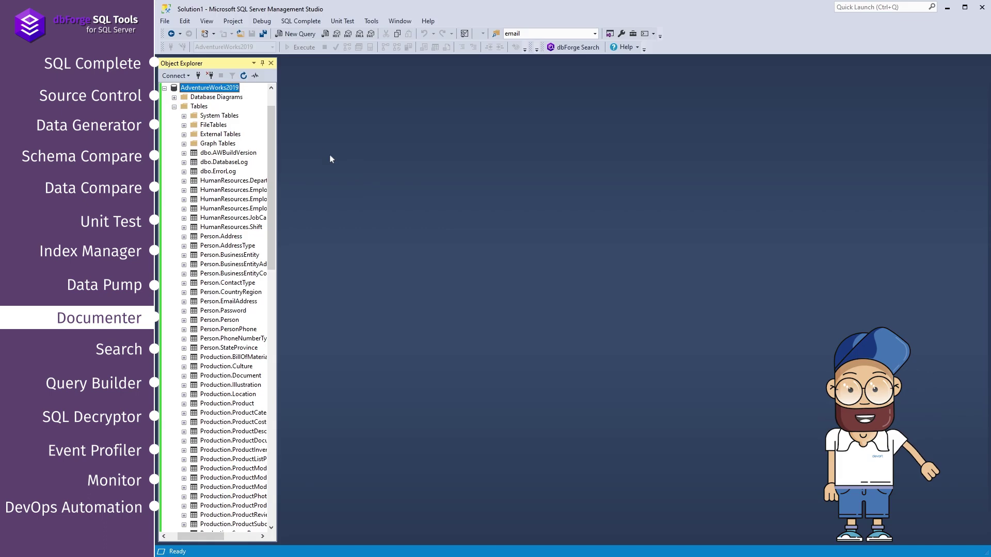
- Start new Documenter documentation for AdventureWorks2019 and browse to the Person.Address table
right_click(225, 87)
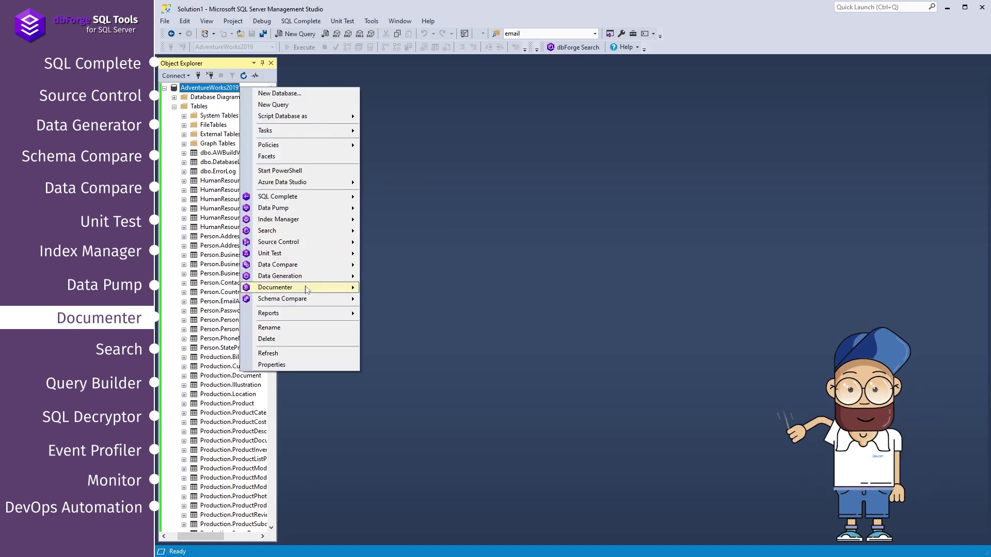
mouse_move(276, 287)
left_click(446, 289)
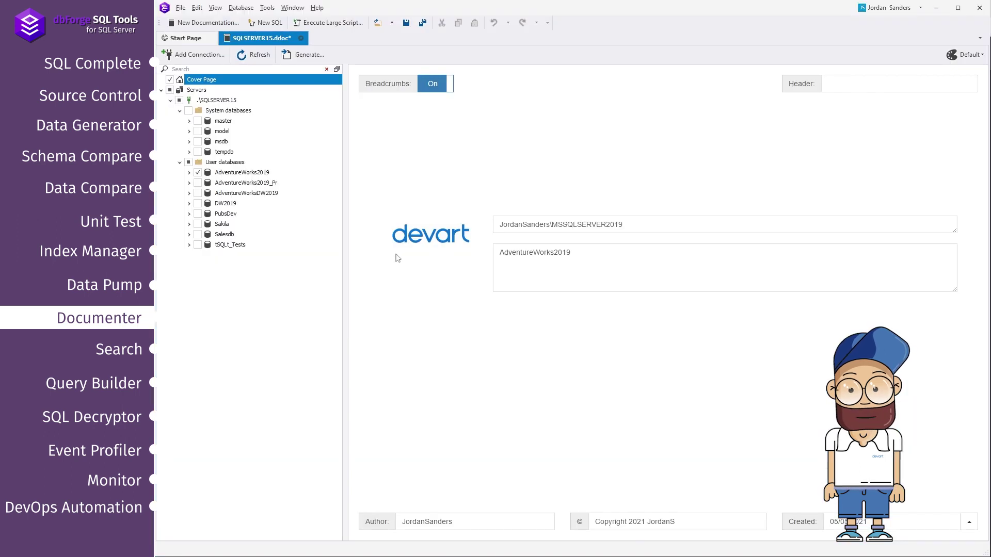
left_click(242, 171)
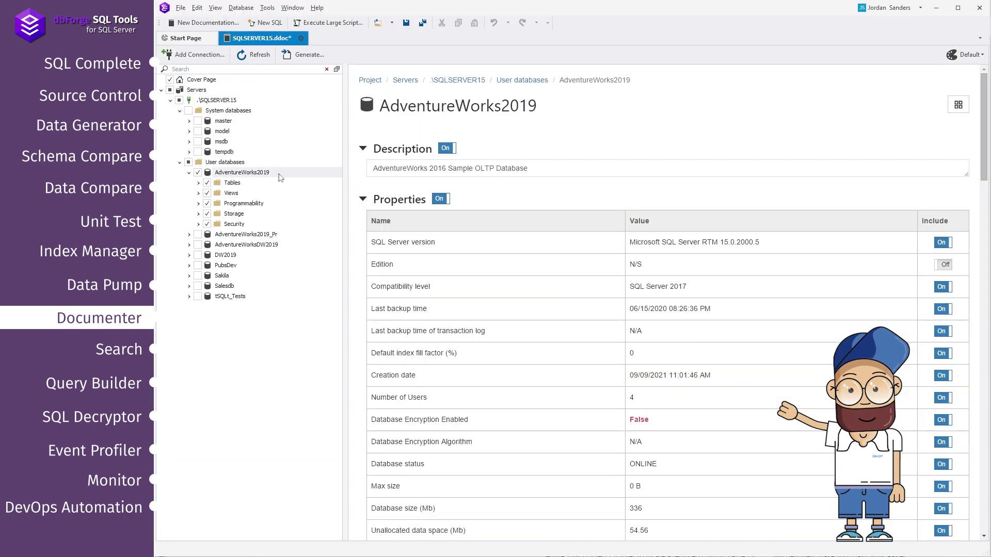
left_click(231, 183)
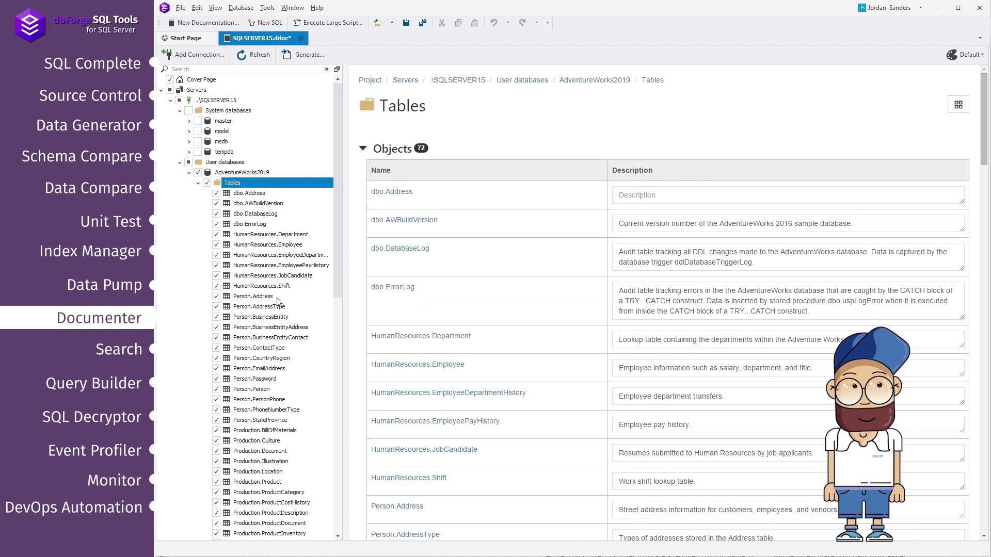
left_click(264, 296)
scroll(659, 349, "down", 8)
scroll(658, 348, "down", 8)
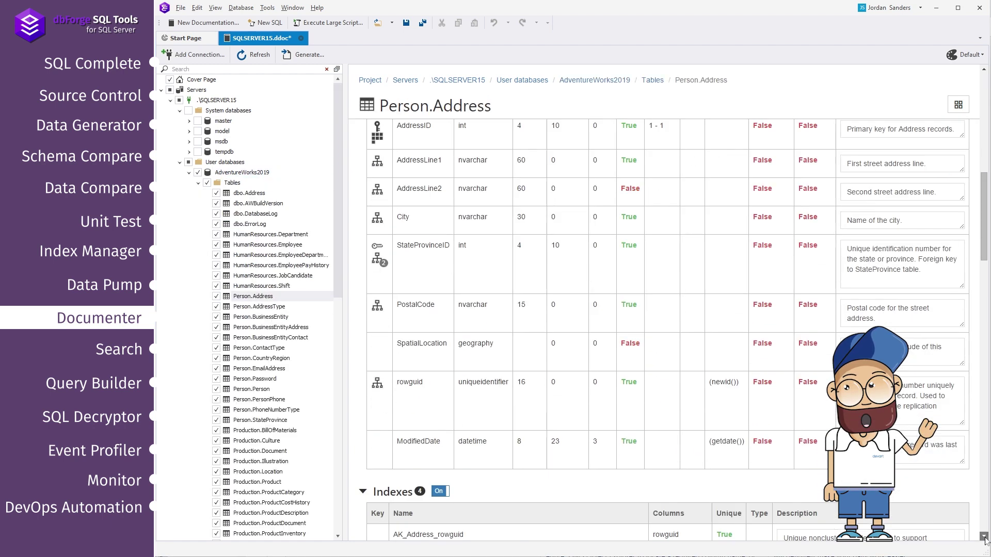
scroll(658, 349, "down", 8)
scroll(659, 349, "down", 8)
scroll(658, 349, "down", 8)
scroll(658, 349, "down", 8)
- Generate the documentation as a PDF and open the result
left_click(309, 54)
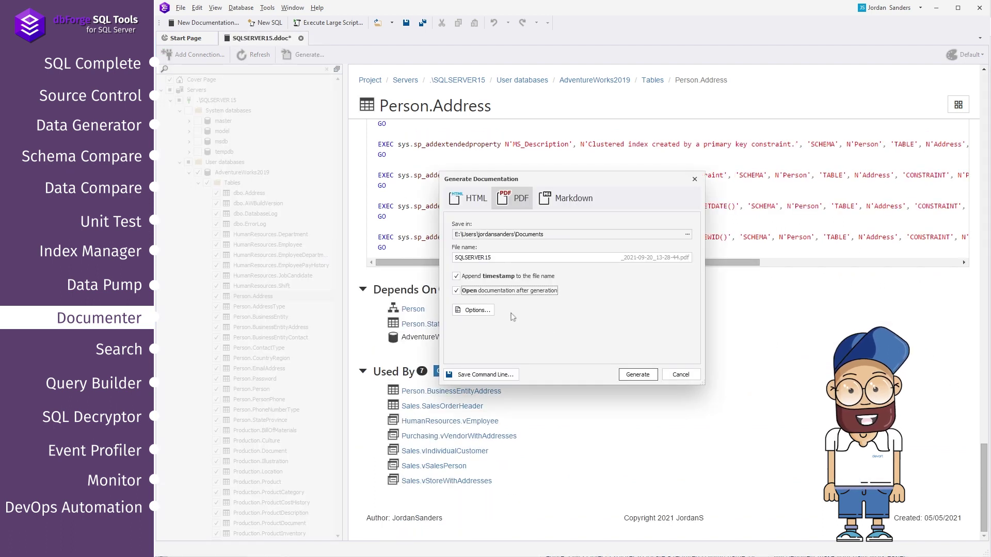
left_click(638, 374)
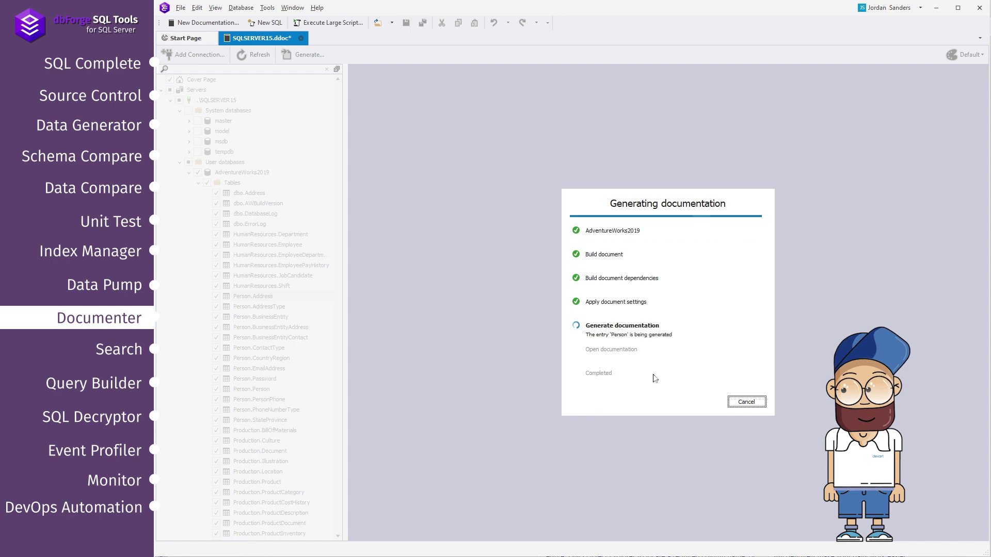
left_click(746, 402)
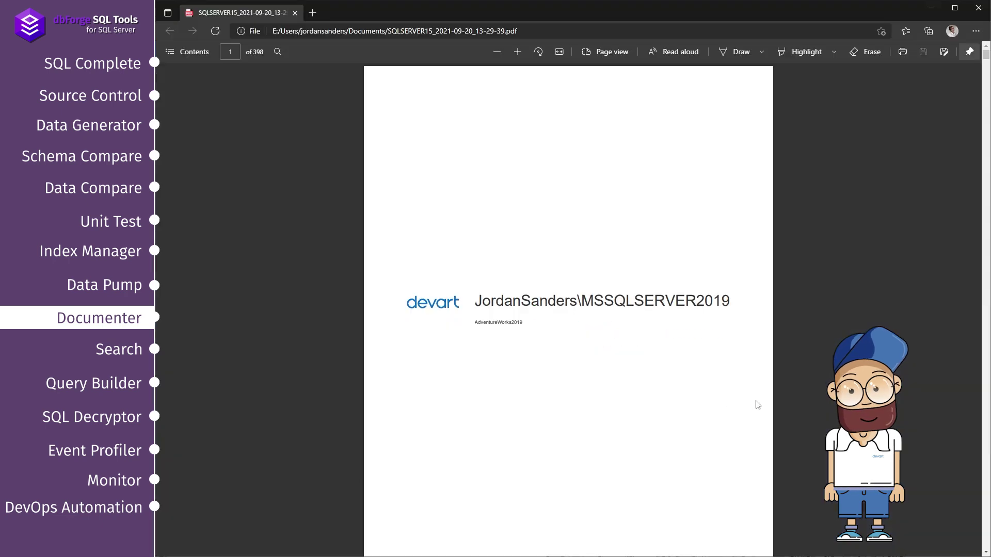
scroll(758, 405, "down", 5)
scroll(757, 405, "down", 5)
scroll(758, 404, "down", 5)
scroll(757, 404, "down", 5)
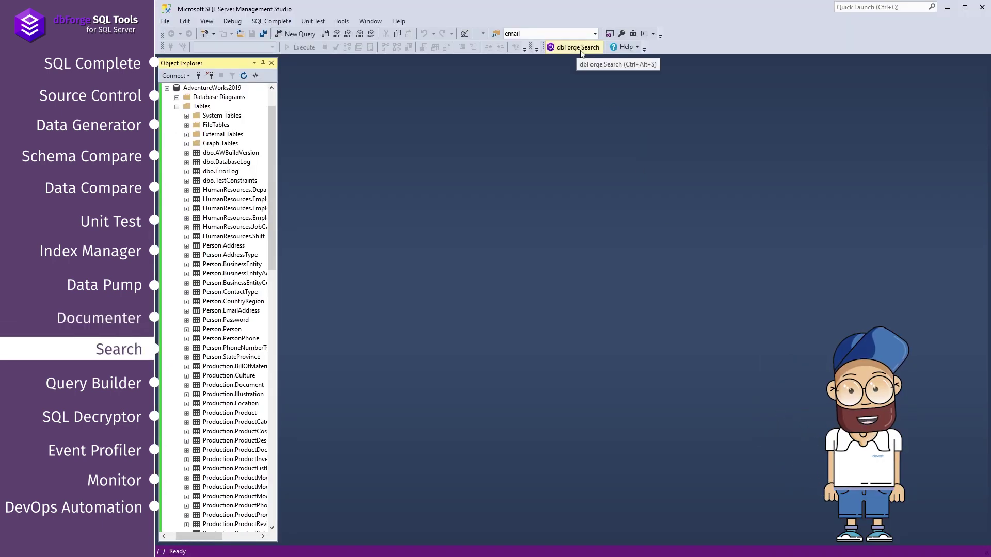
- Search AdventureWorks2019 objects for 'hire'
left_click(578, 48)
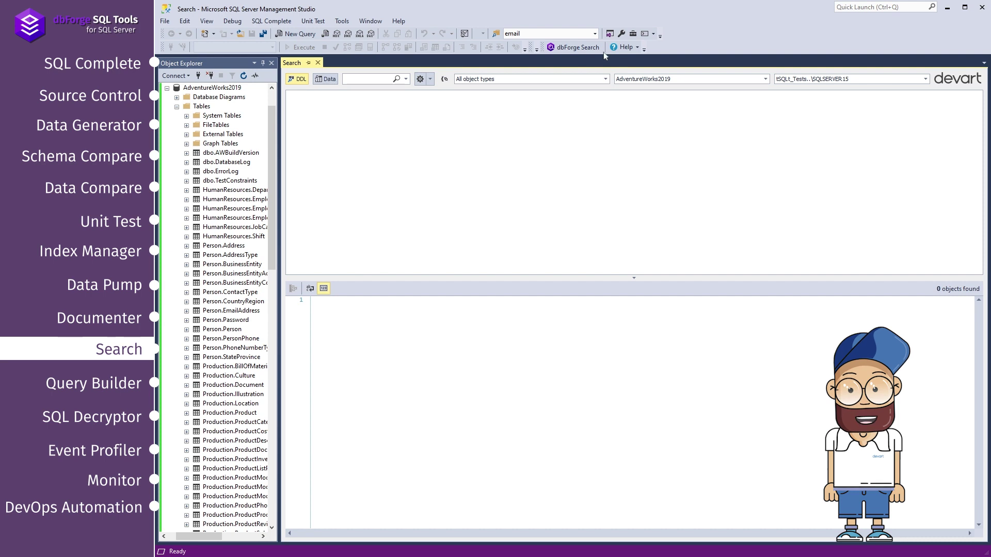
left_click(927, 79)
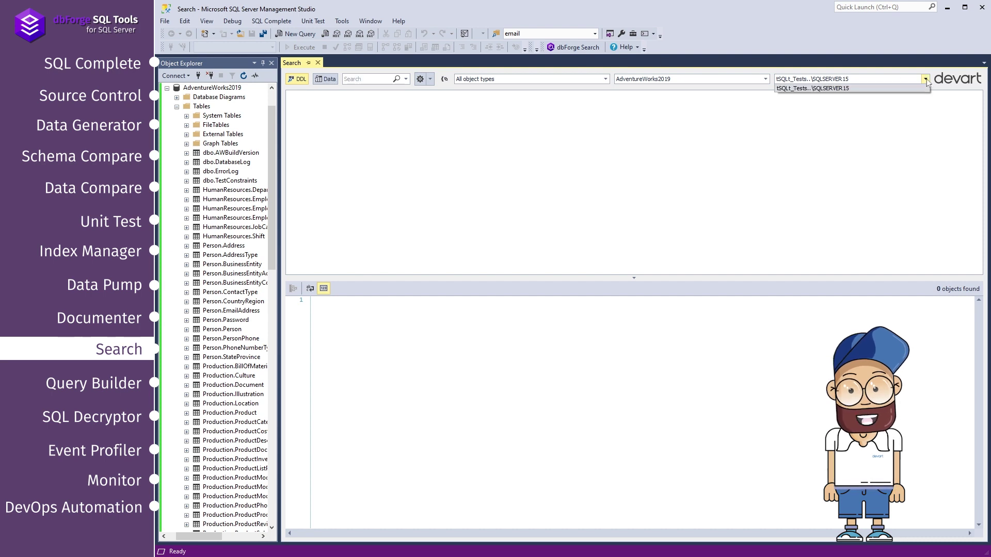
left_click(926, 79)
left_click(766, 80)
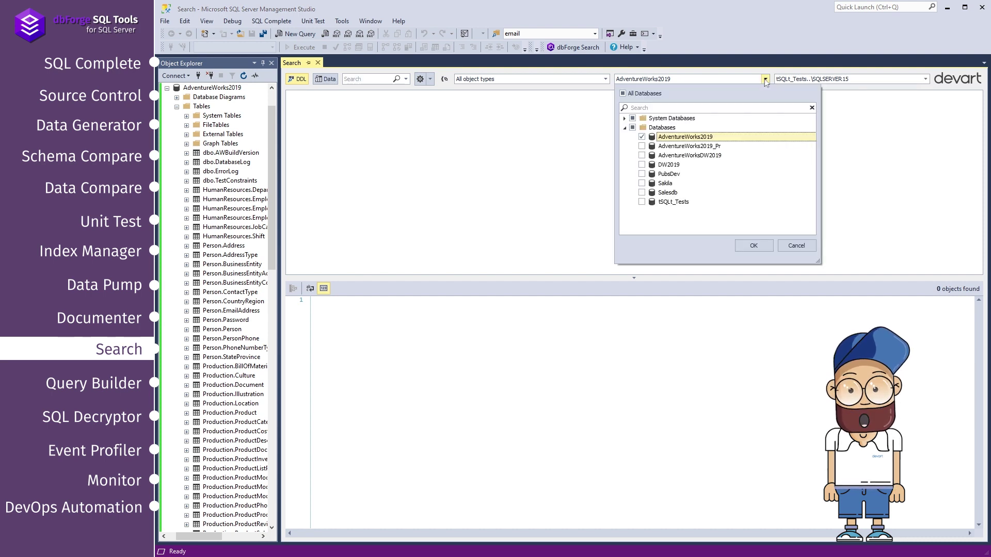
left_click(754, 246)
left_click(365, 83)
type("hire")
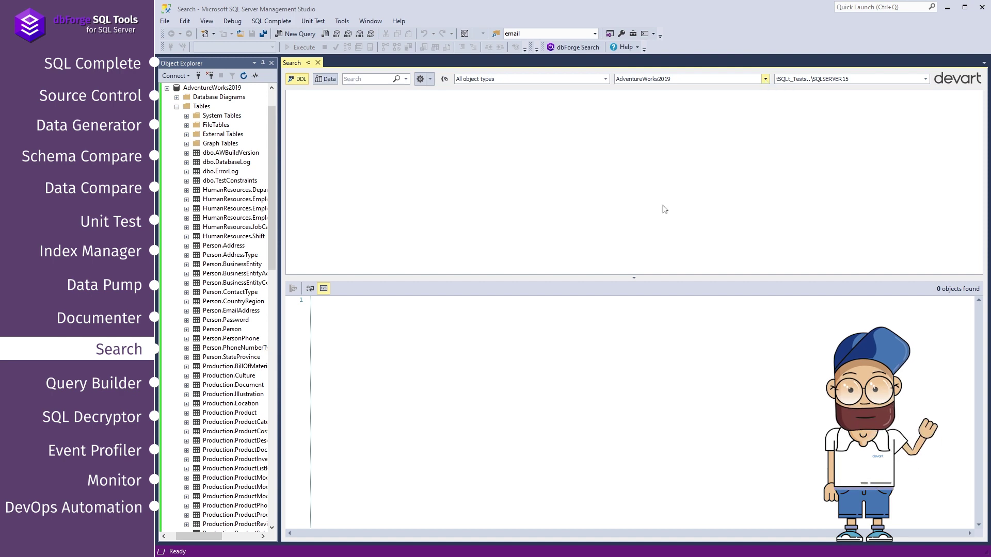
left_click(396, 79)
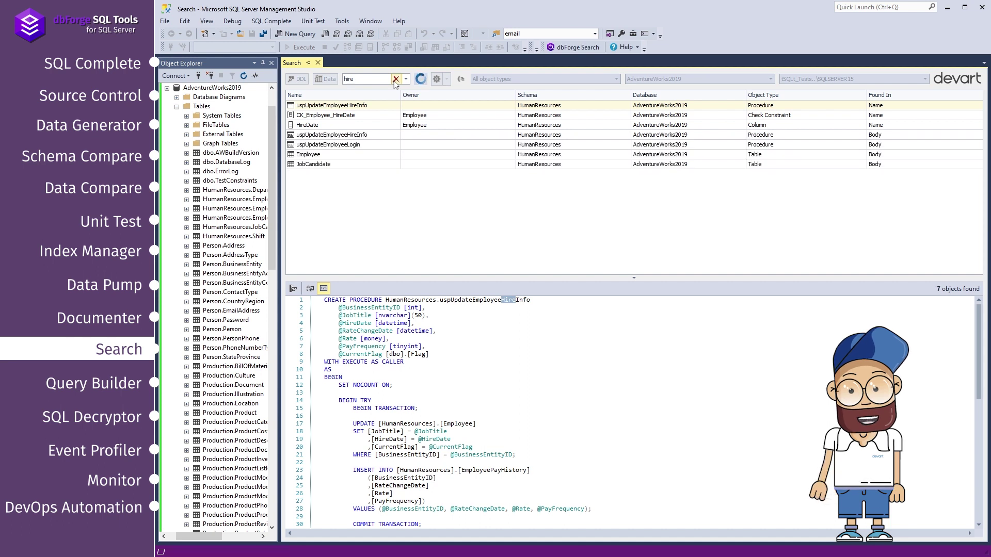
- Preview CK_Employee_HireDate, then locate the HireDate column in Object Explorer
left_click(378, 116)
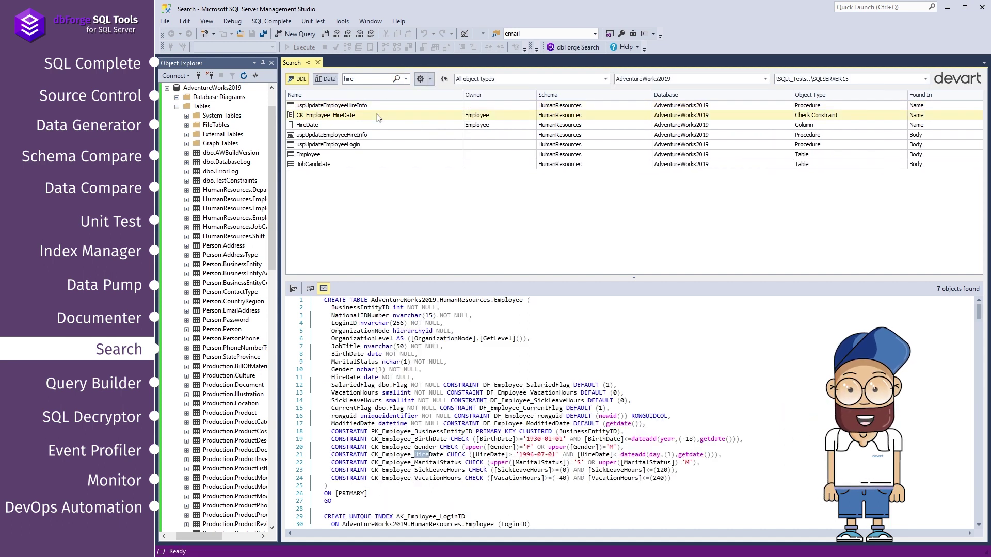
key("Down")
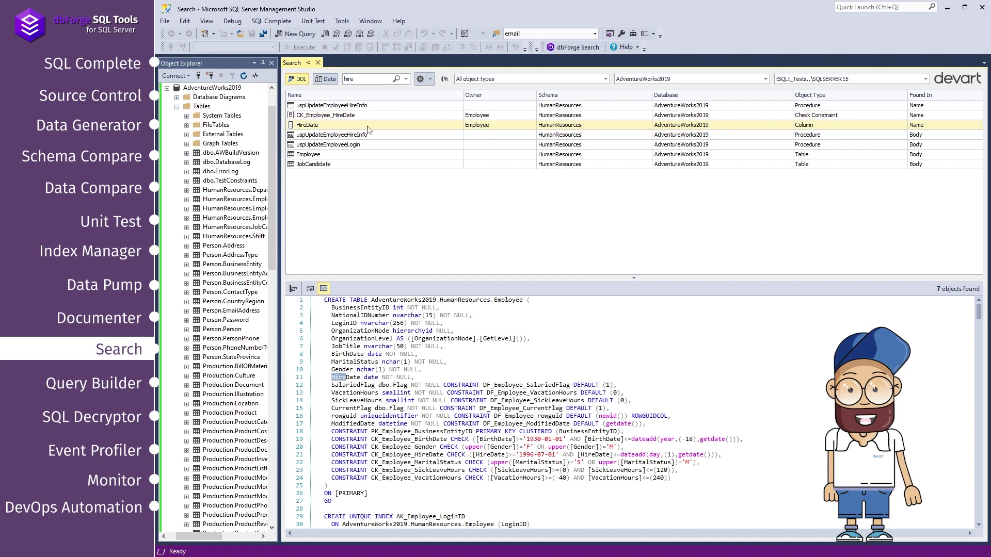
right_click(369, 129)
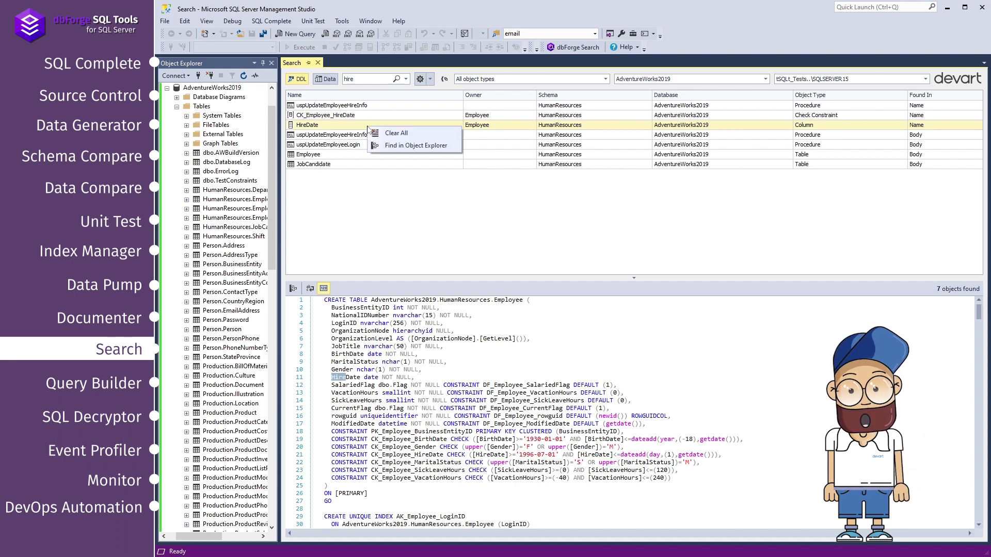
left_click(410, 145)
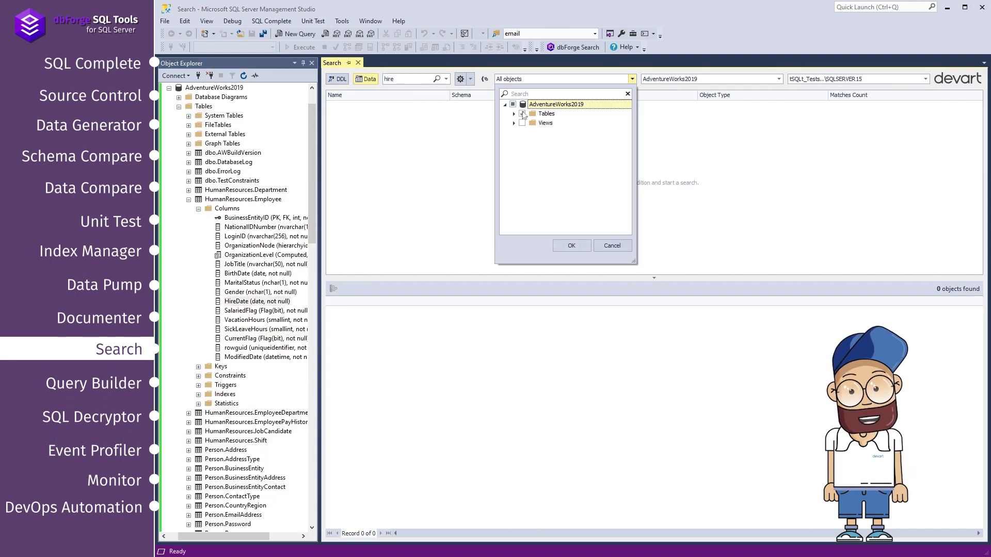
- Search table data for 'hire' and review the Address and Password matches
left_click(571, 245)
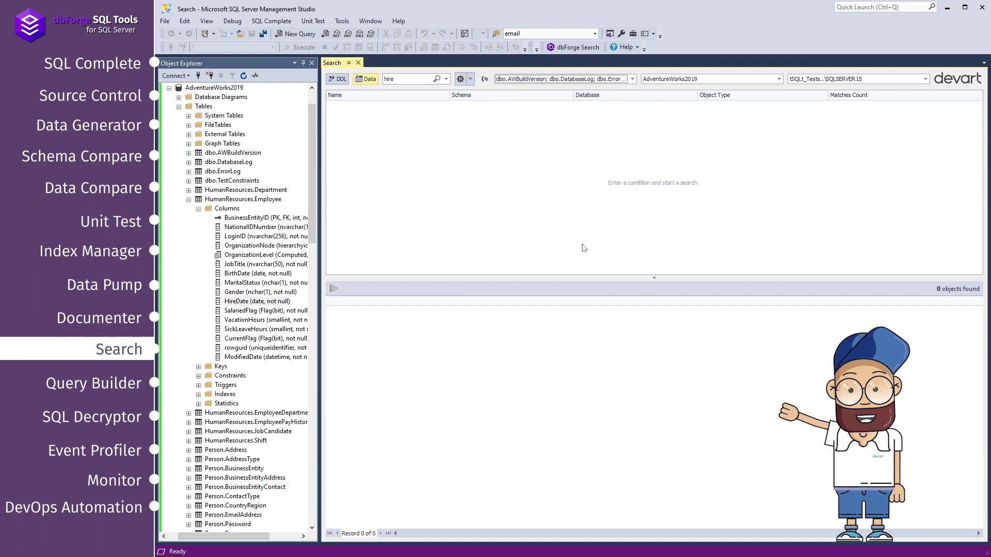
left_click(438, 80)
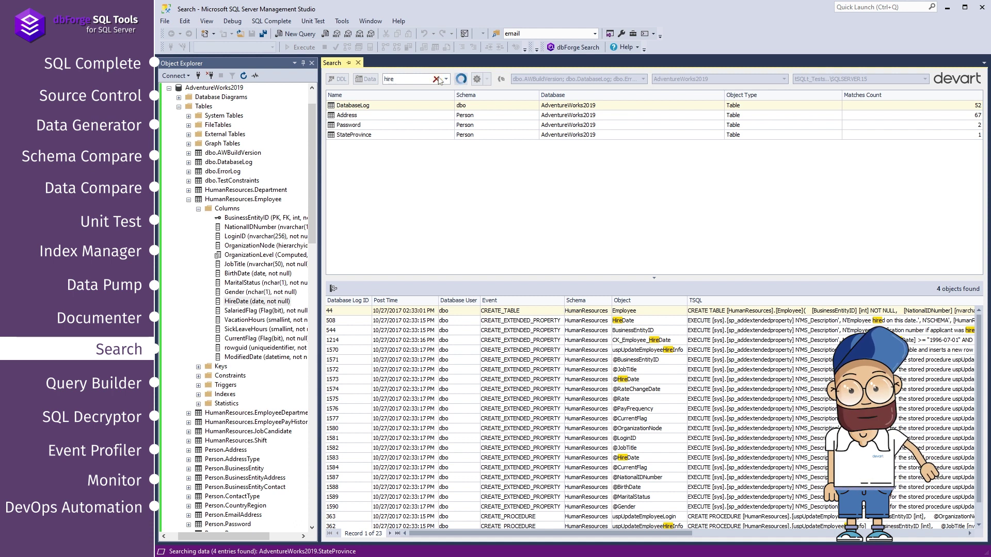
left_click(404, 117)
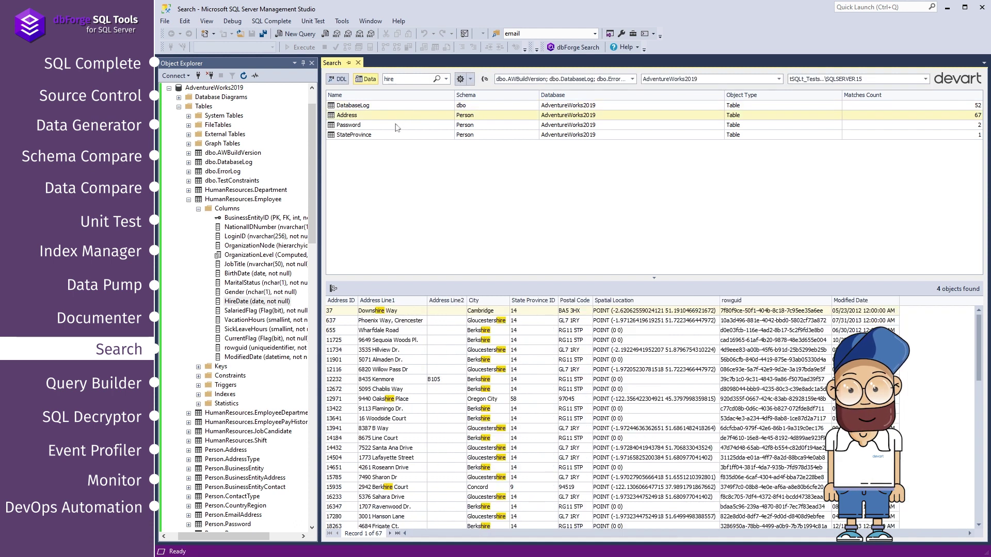
left_click(396, 126)
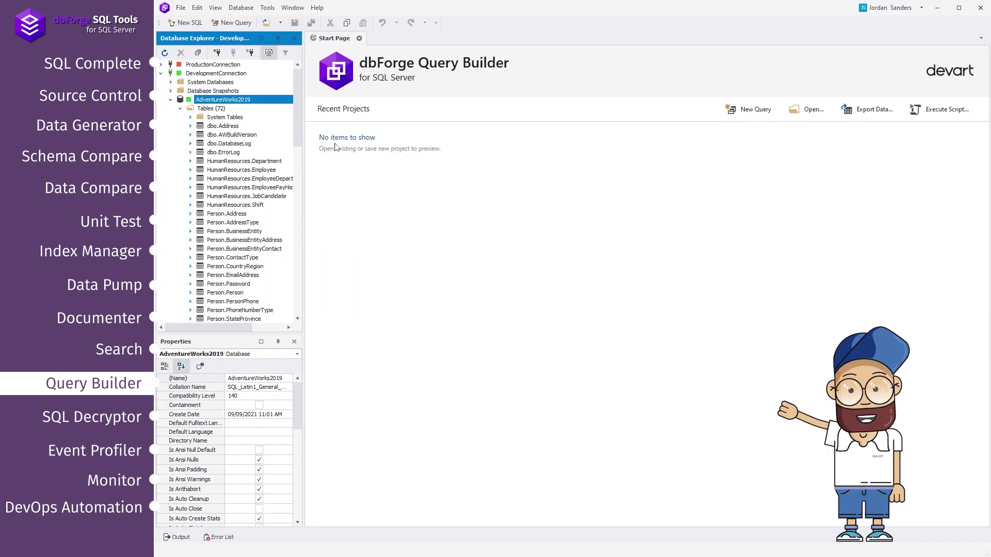
- Send six HumanResources tables, including JobCandidate and Shift, to Query Builder
left_click(244, 162, "ctrl")
left_click(249, 179, "ctrl")
left_click(249, 187, "ctrl")
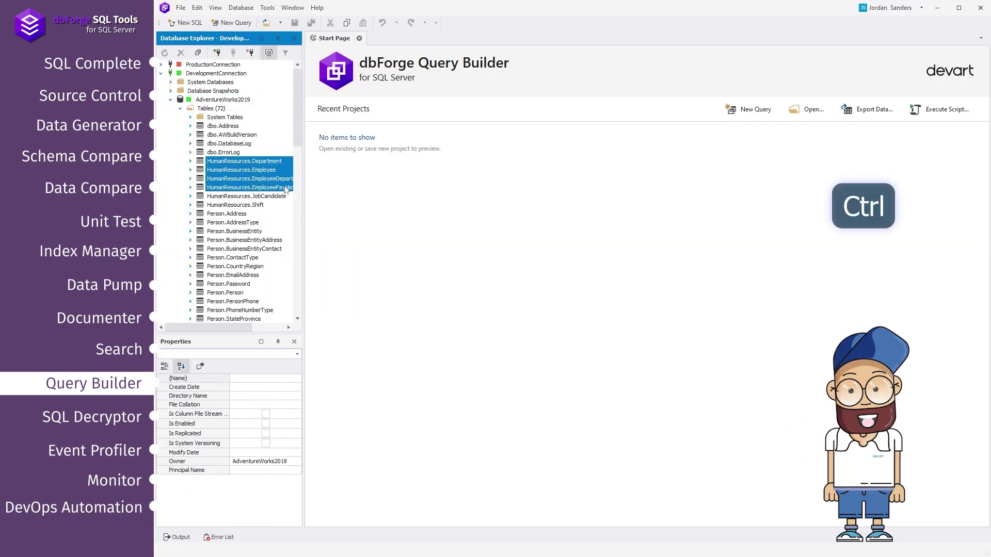
left_click(235, 205, "ctrl")
right_click(267, 205)
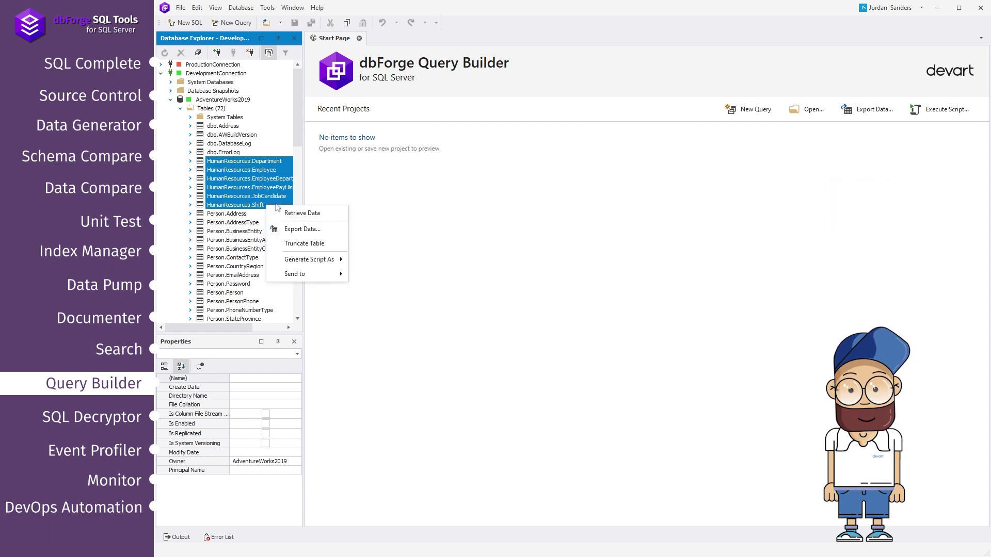
mouse_move(295, 275)
left_click(385, 275)
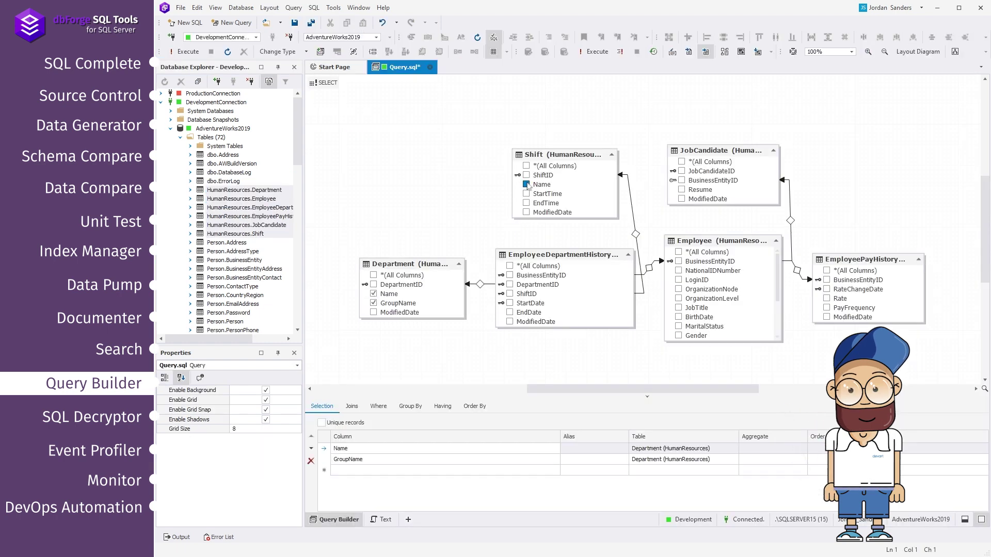
- Add Shift Name, group by Department Name and GroupName, and review the SQL text
left_click(527, 185)
left_click(411, 406)
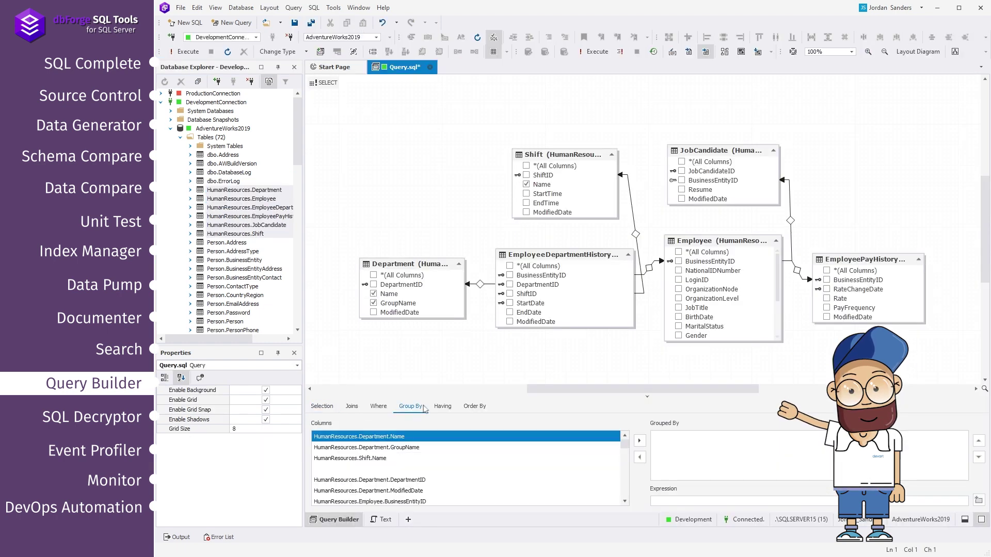
left_click(640, 441)
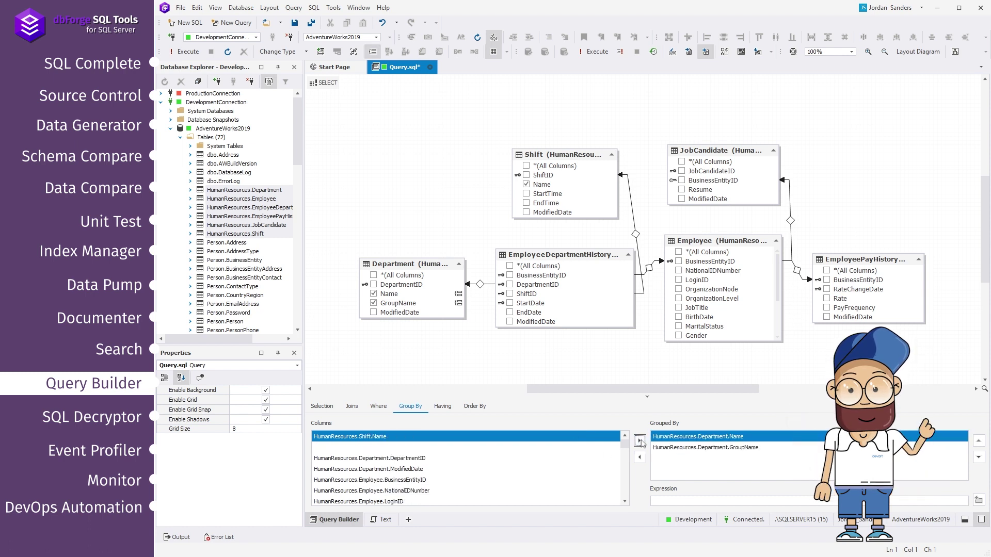
left_click(385, 519)
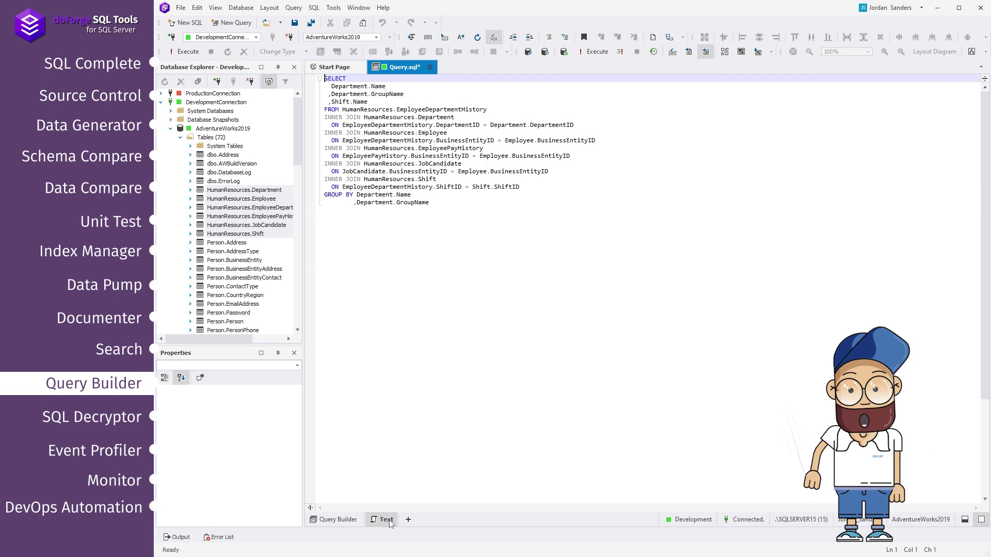
left_click(337, 520)
- Wrap the query into a subquery from the Department table's menu
right_click(437, 200)
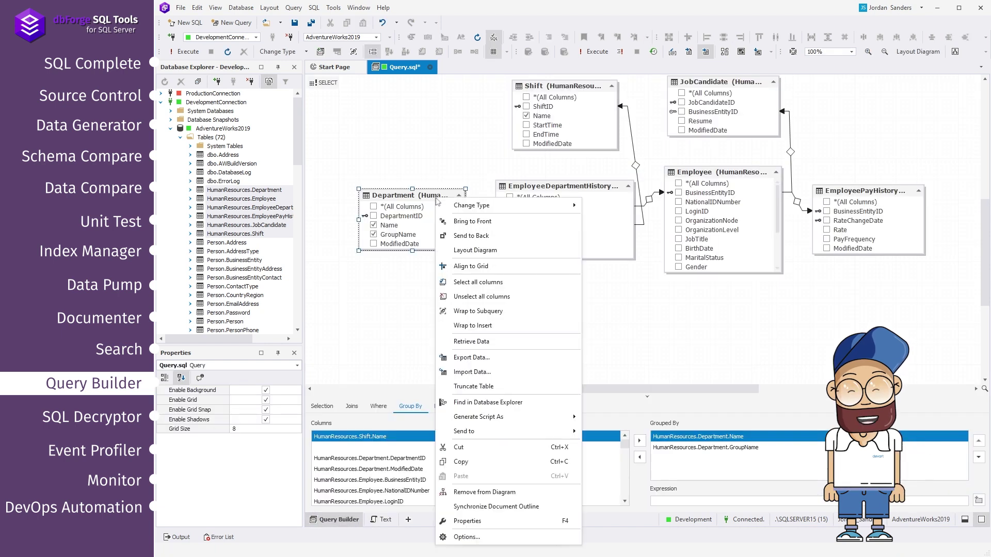
left_click(495, 311)
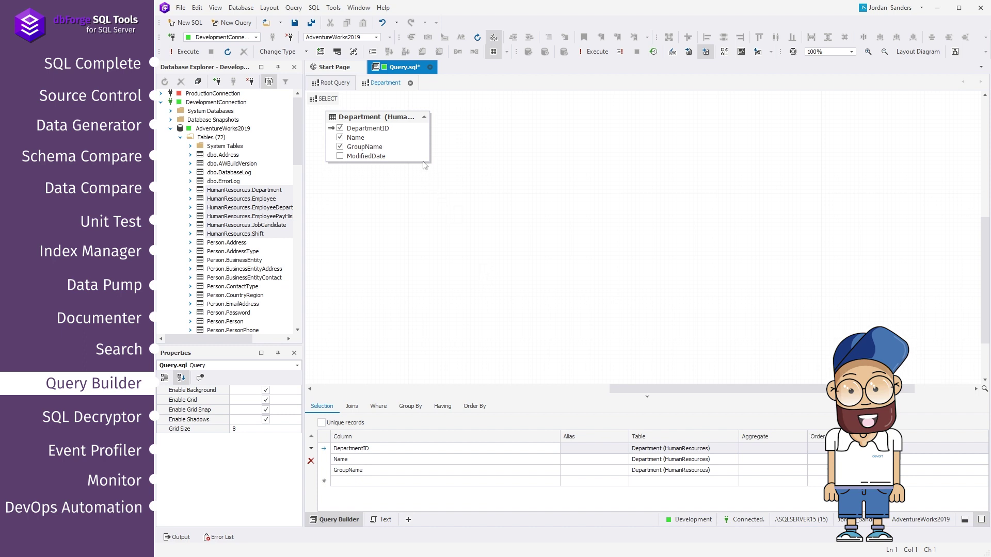
right_click(401, 118)
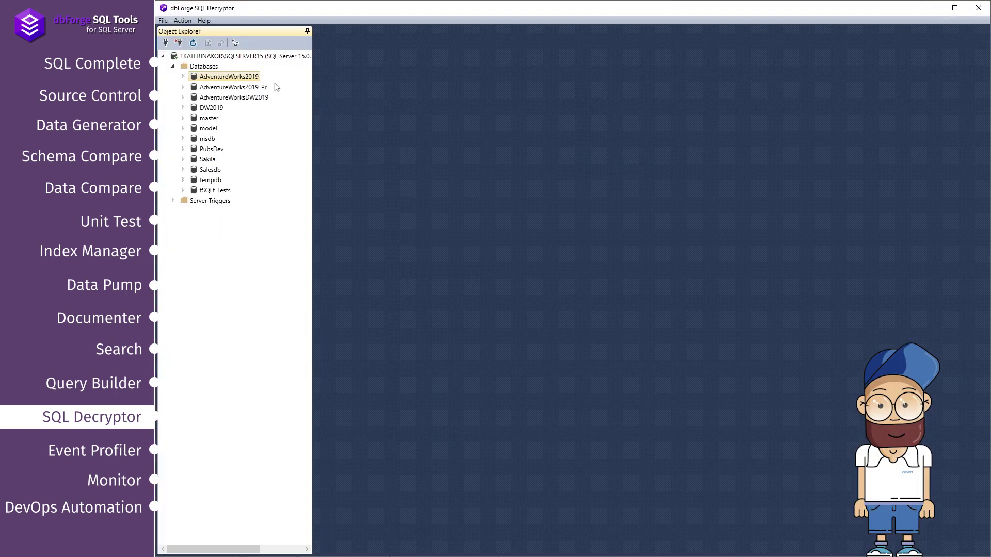
- Decrypt the four AdventureWorks2019 objects into one script file at the pasted path
right_click(251, 78)
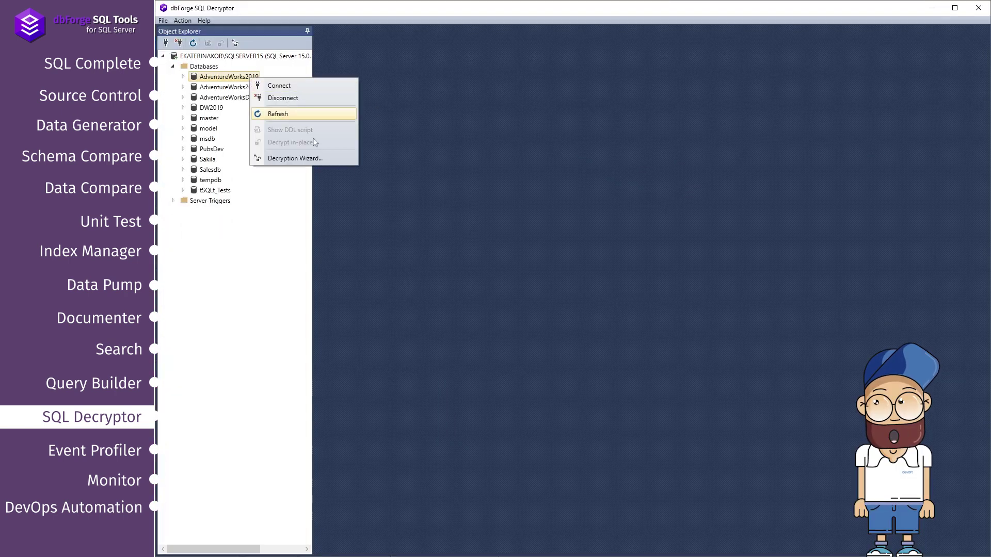
left_click(294, 158)
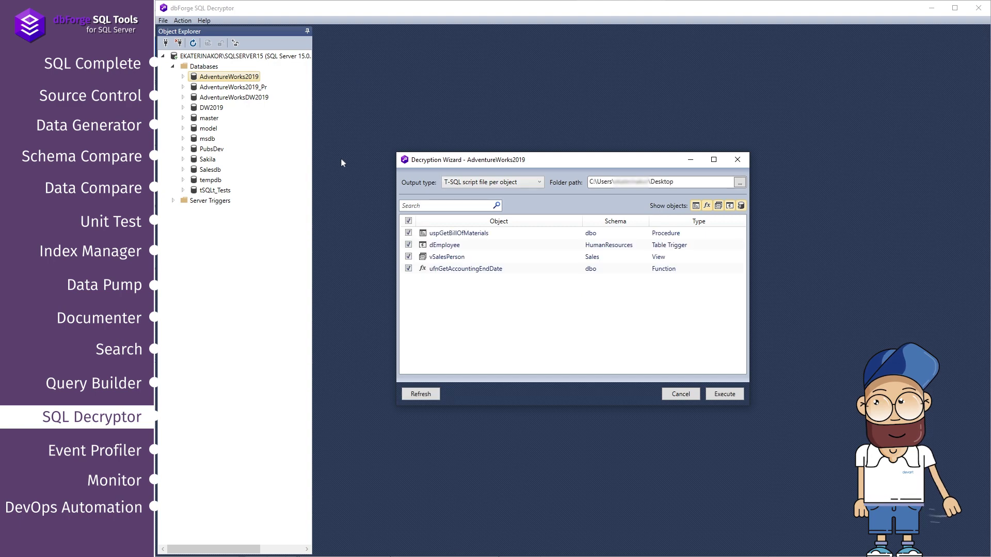
left_click(540, 184)
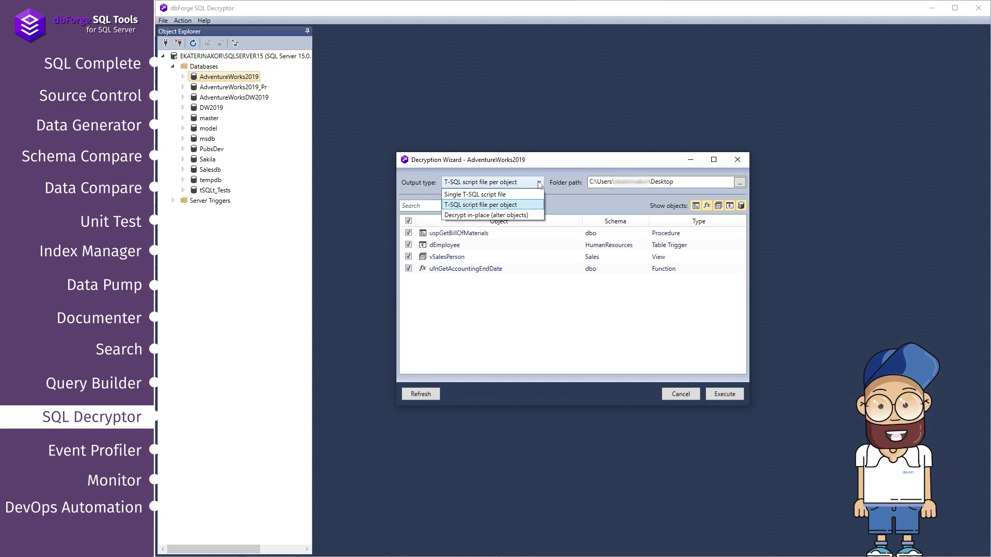
left_click(514, 195)
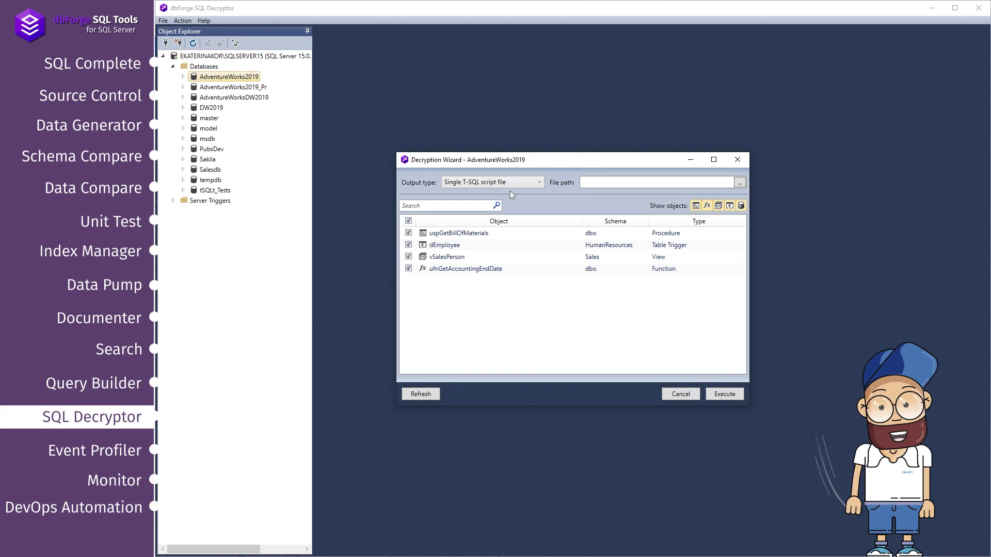
type("D:\\DecryptedObjects\\SingleFile.sql")
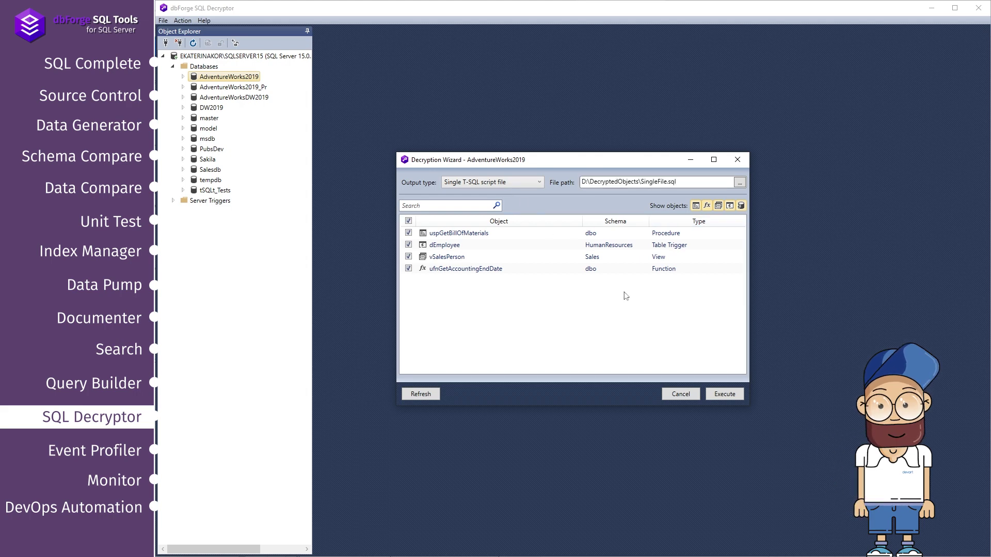
left_click(725, 394)
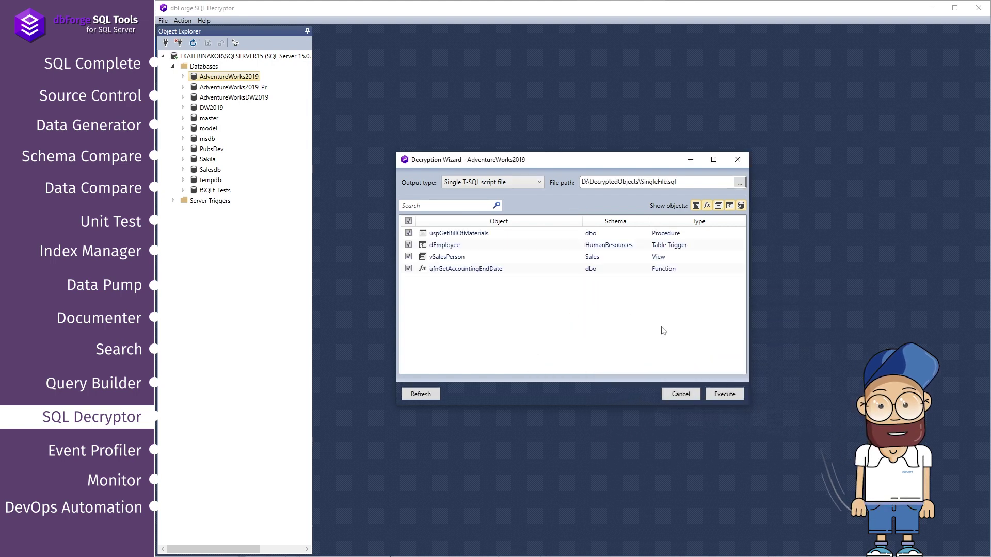
- Decrypt the objects again into a separate script file per object
left_click(538, 182)
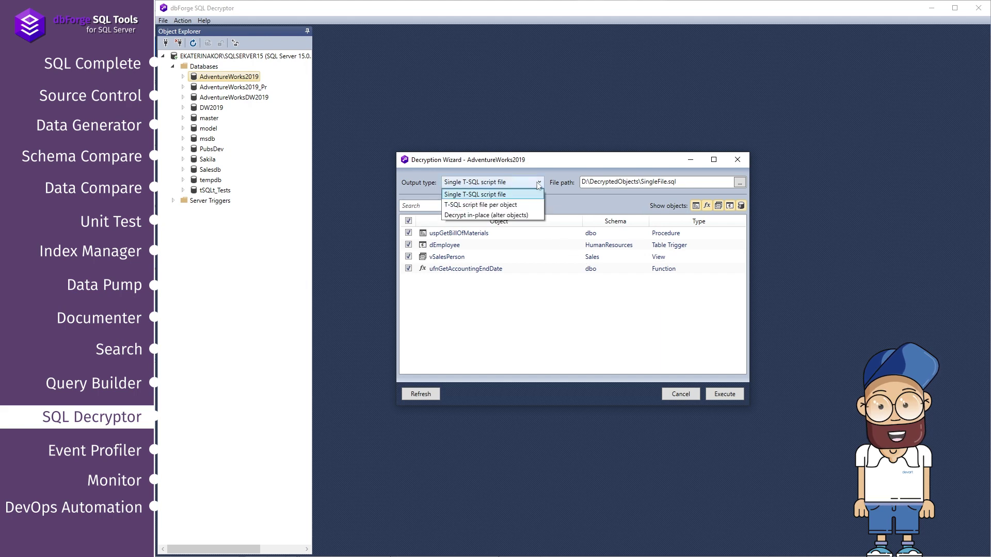
left_click(480, 204)
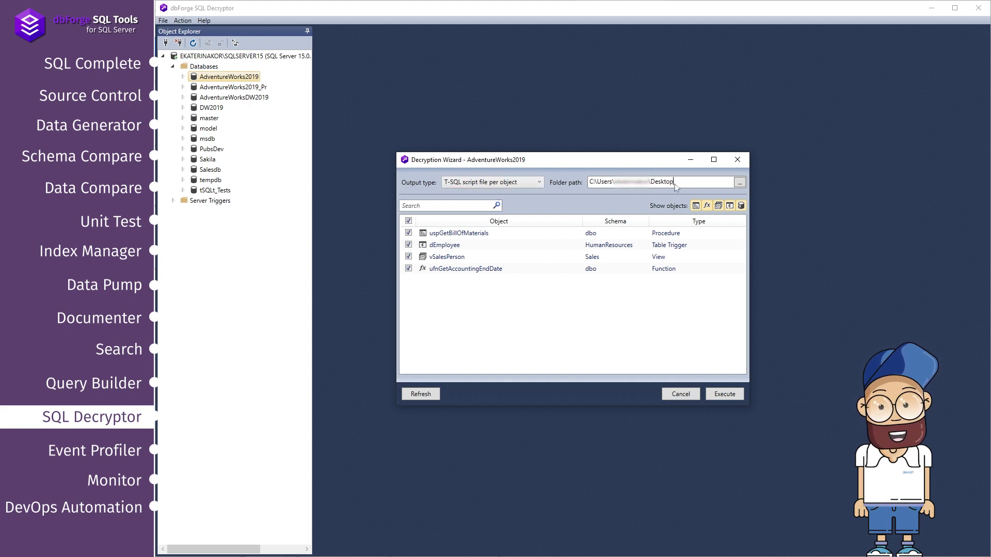
left_click(726, 394)
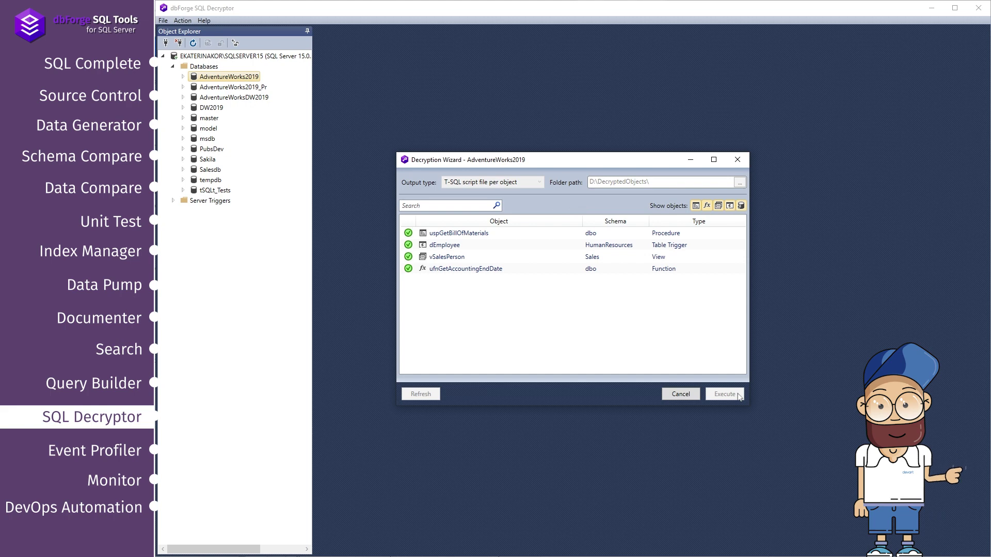
left_click(725, 395)
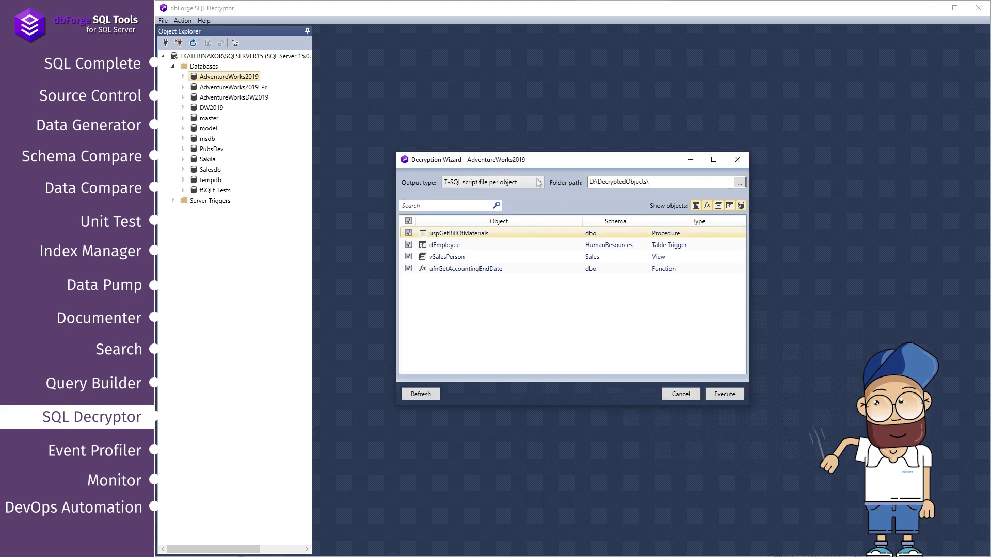
- Decrypt the four objects in place in the database
left_click(539, 183)
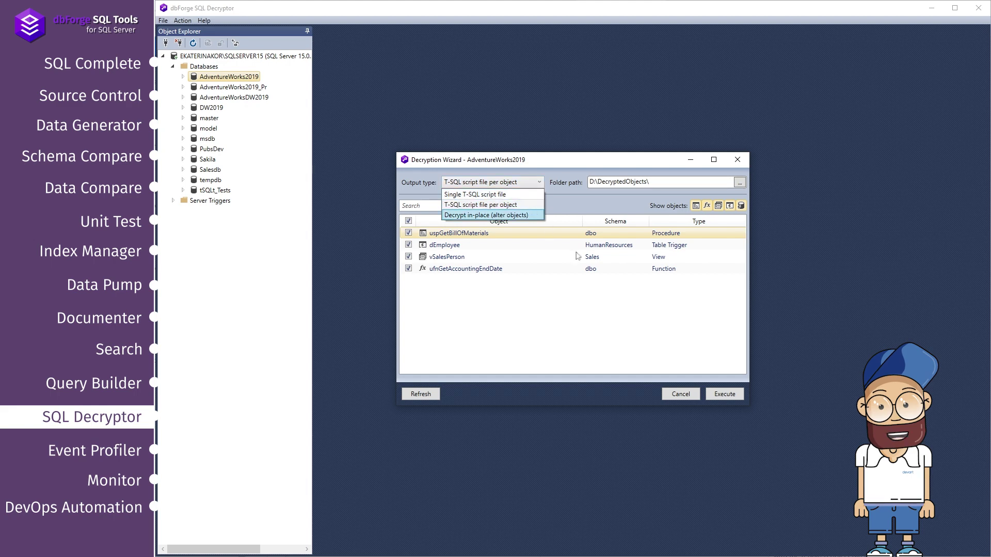
left_click(533, 216)
left_click(725, 393)
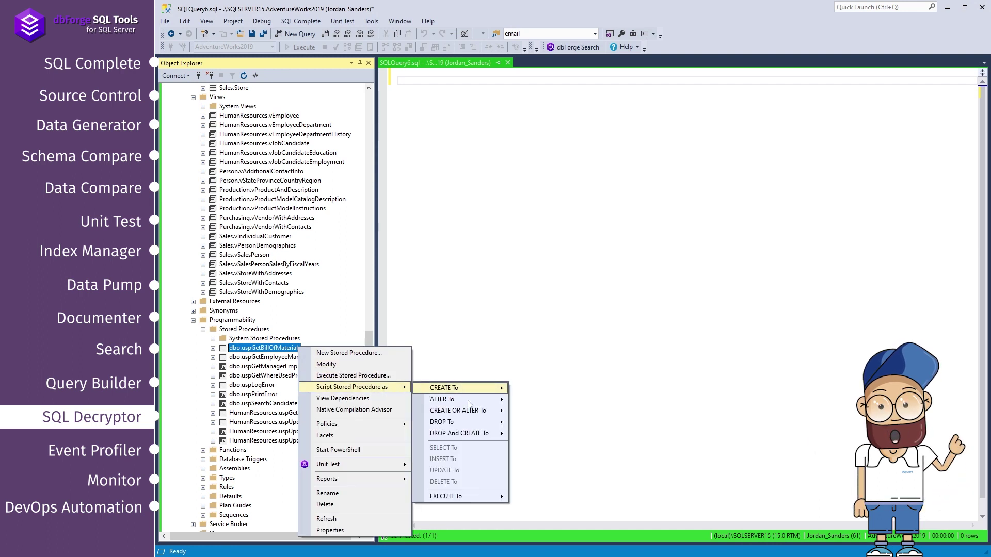
- Script uspGetBillOfMaterials as ALTER into a new query editor window
left_click(557, 402)
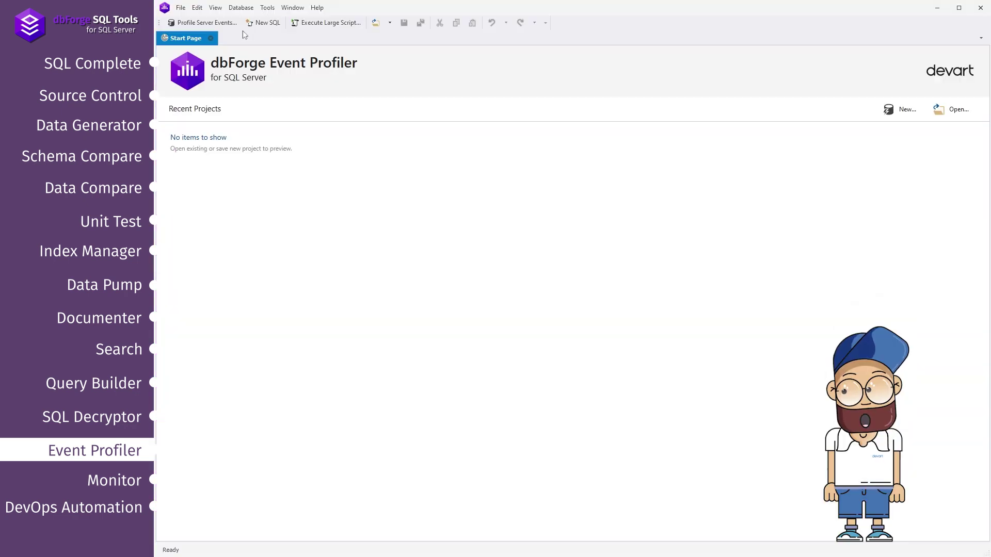
- Start a server event trace on the chosen connection with default wizard settings
left_click(239, 26)
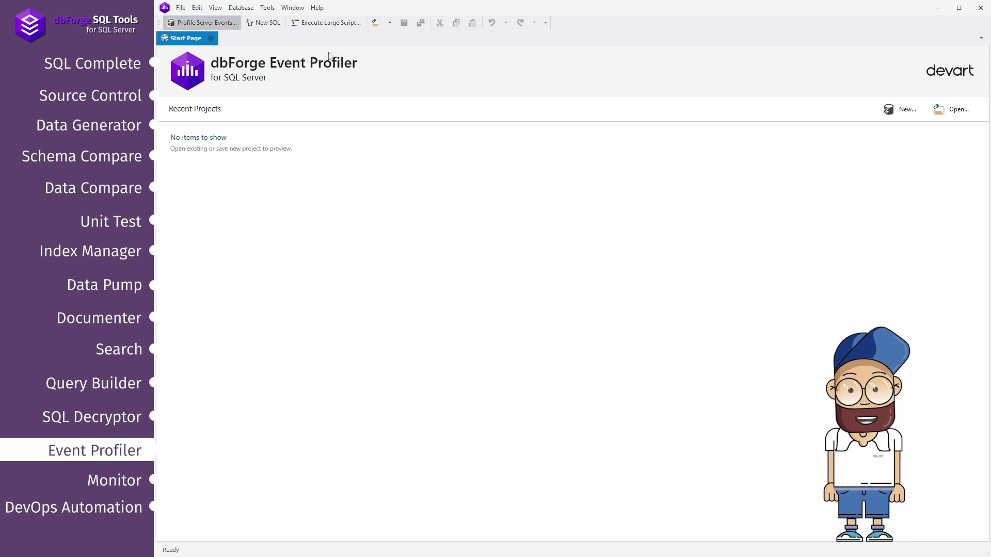
left_click(718, 186)
left_click(718, 208)
left_click(640, 431)
left_click(640, 430)
left_click(640, 431)
left_click(682, 431)
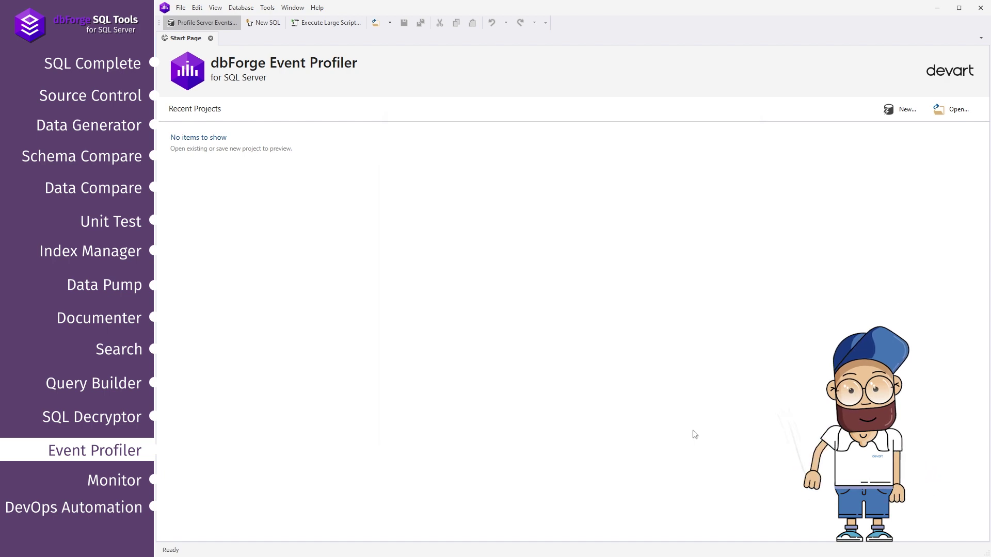
- Extract a captured event's SQL statement into an editor and run it
right_click(539, 222)
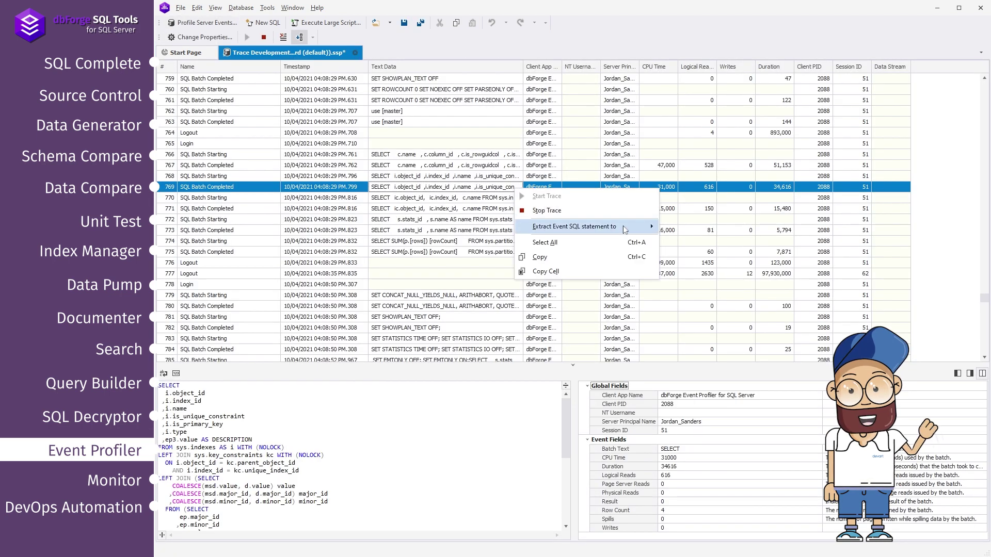
left_click(678, 230)
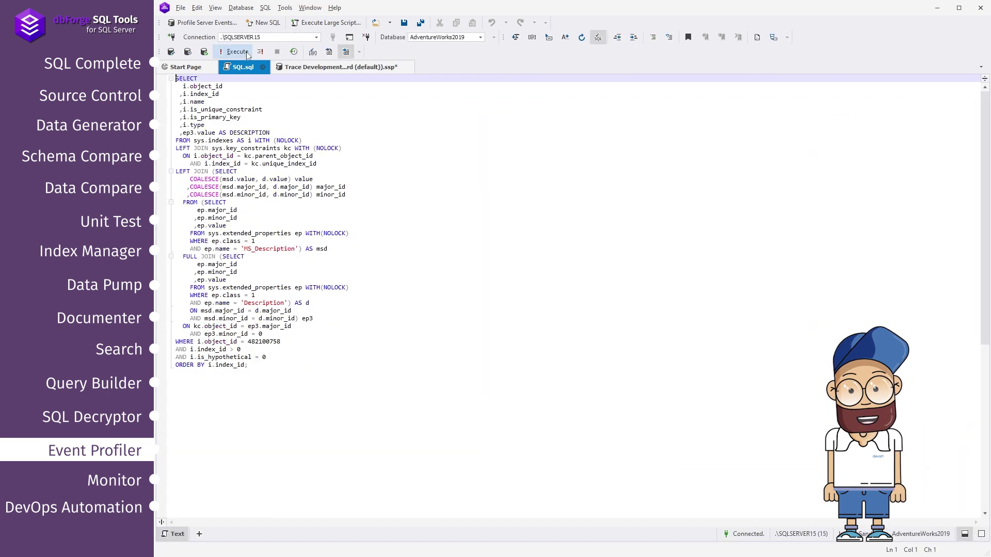
left_click(236, 51)
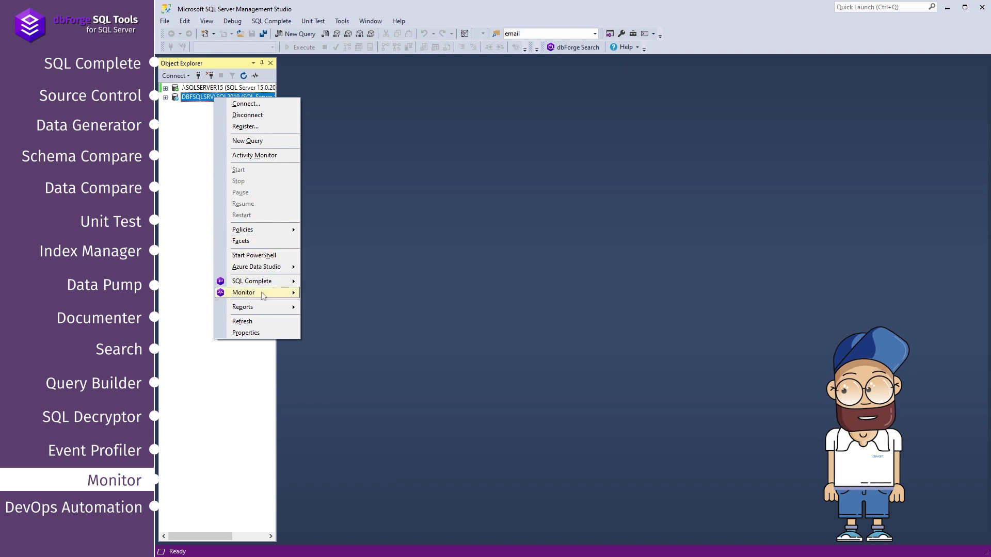
- Review the Monitor's Data IO, Databases, Wait Stats, Top Queries, Sessions and Backups tabs
mouse_move(244, 293)
left_click(362, 294)
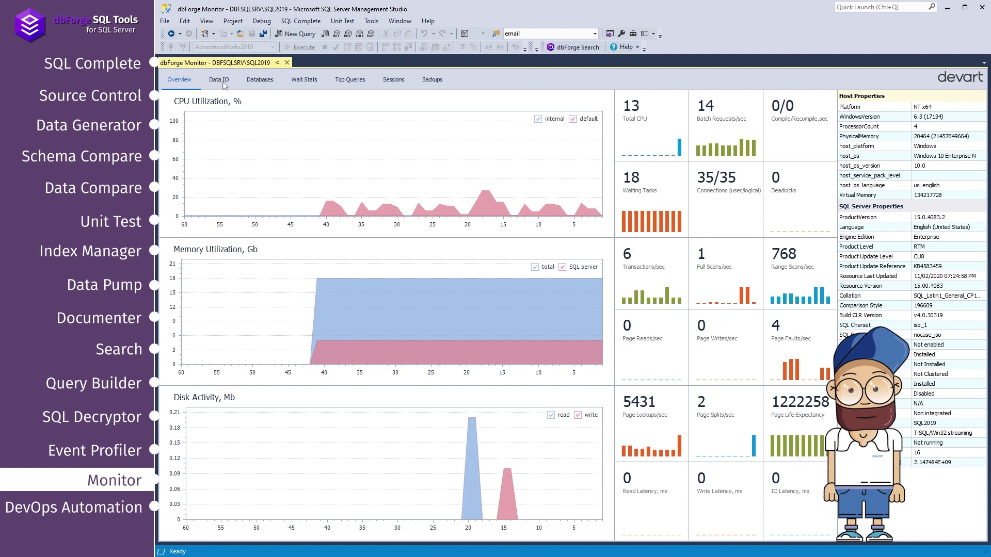
left_click(219, 80)
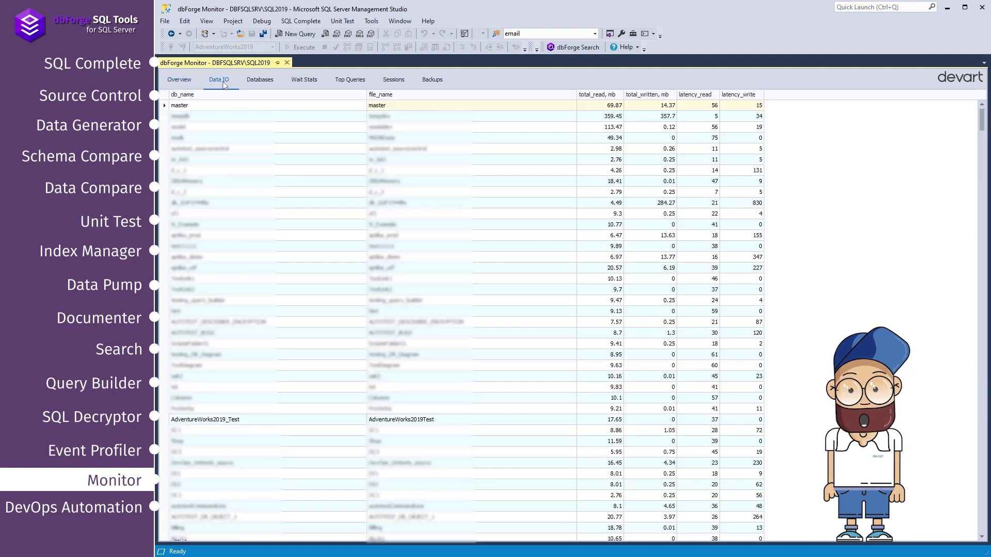
left_click(263, 80)
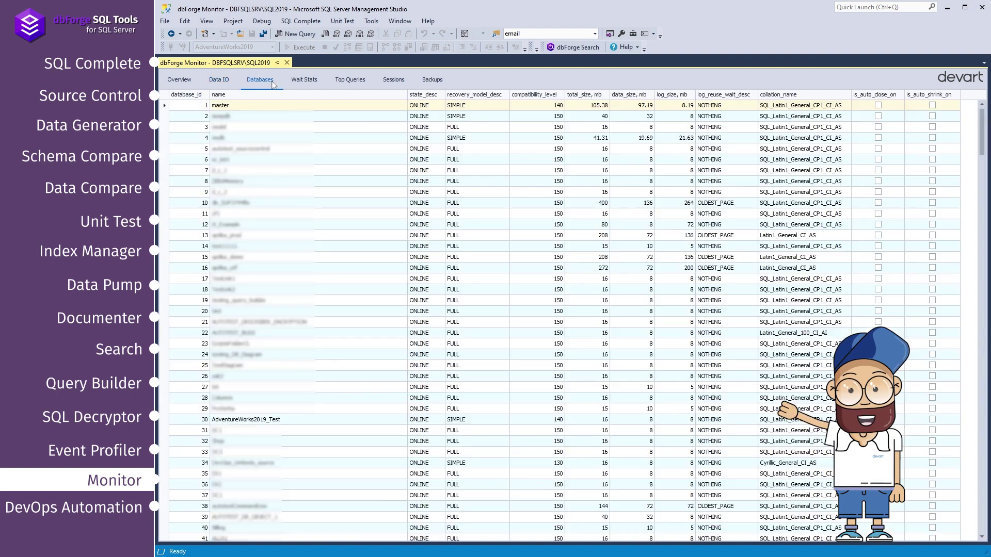
left_click(304, 80)
left_click(350, 80)
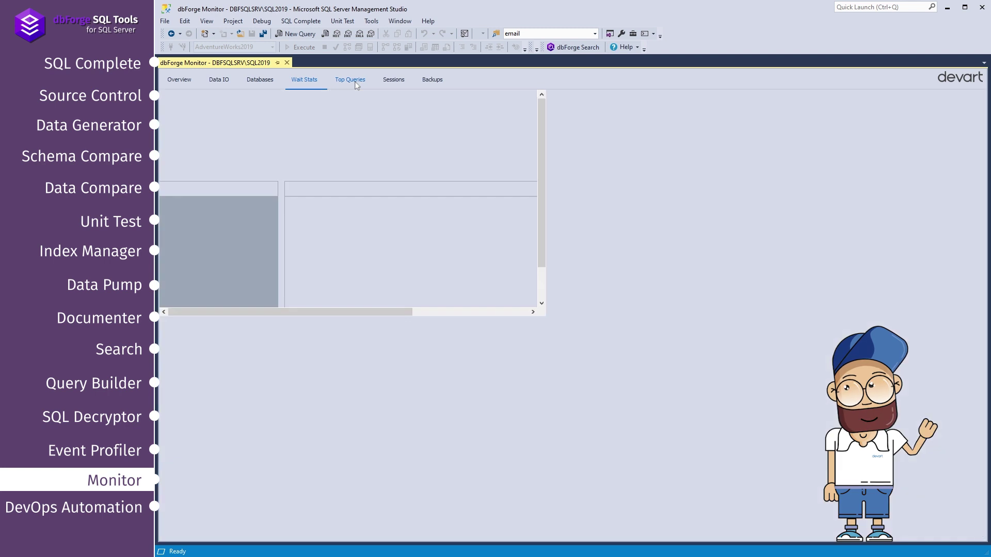
left_click(394, 80)
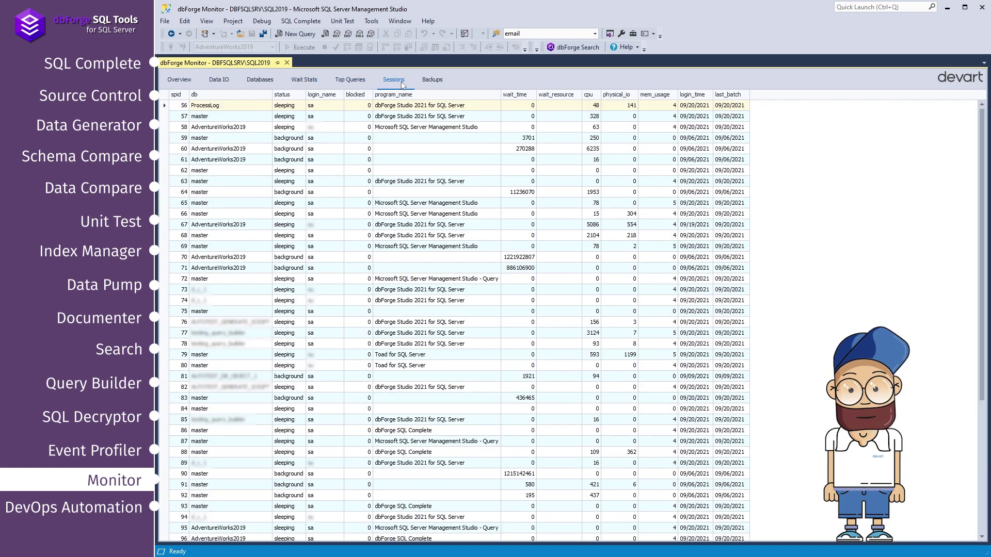
left_click(432, 80)
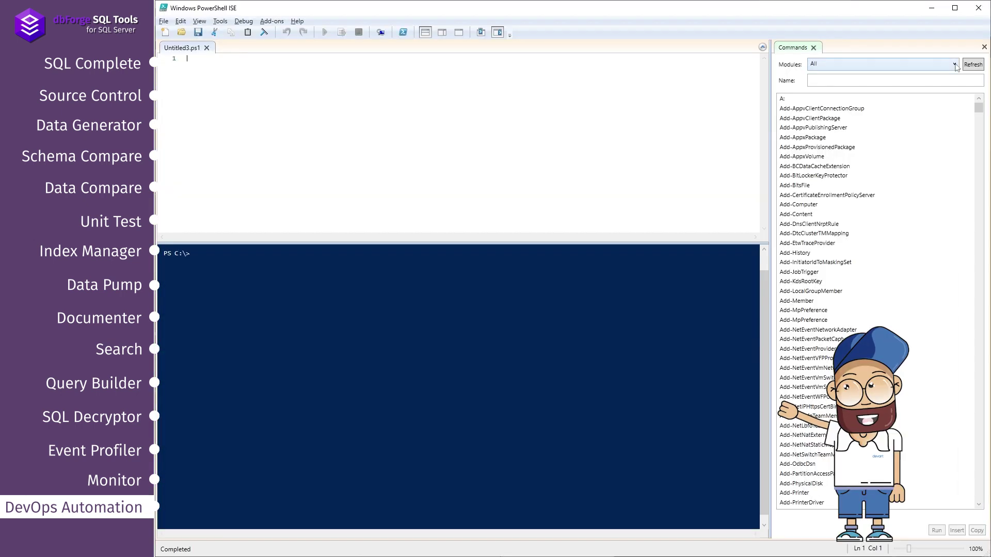
- Filter to the DevOpsAutomation.SqlServer module, run the pasted formatting script, and check the WF folder
left_click(955, 66)
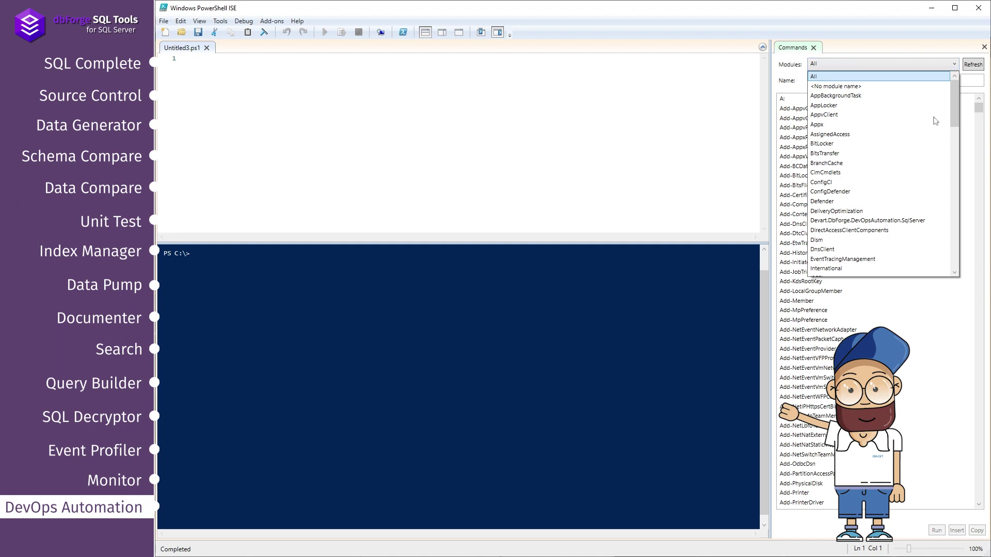
left_click(930, 221)
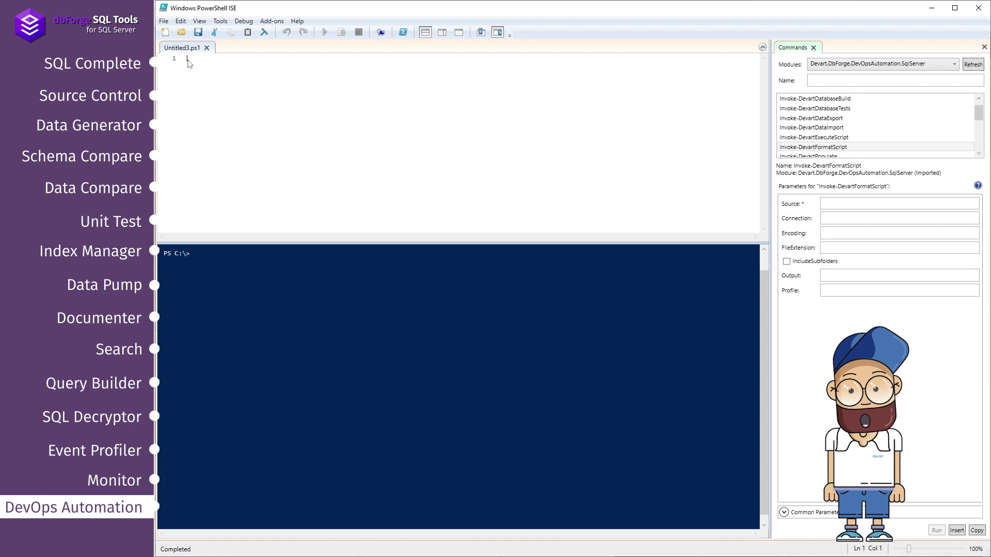
key("ctrl+v")
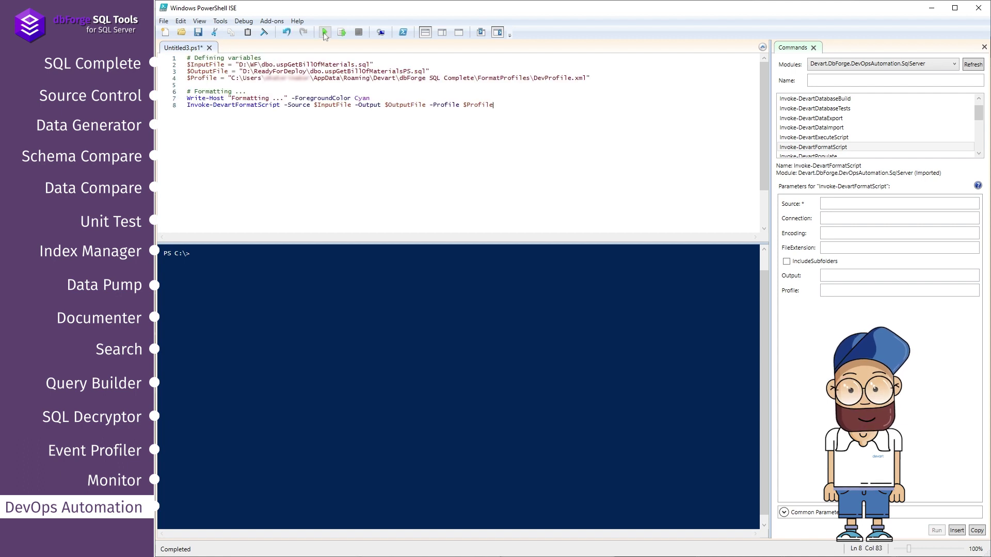
left_click(325, 33)
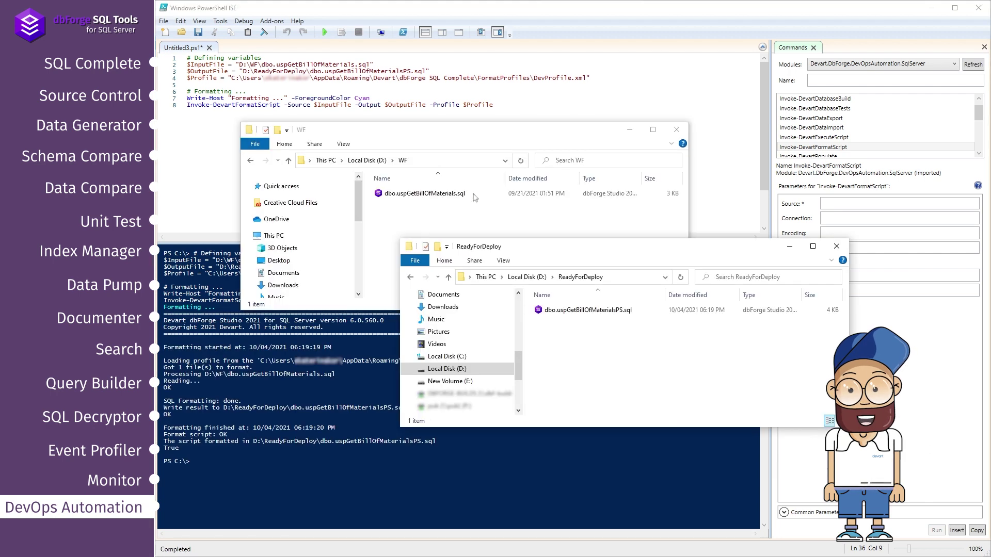
left_click(475, 194)
- Compare uspGetBillOfMaterials.sql against dbo.uspGetBillOfMaterialsPS.sql in Code Compare
right_click(474, 194)
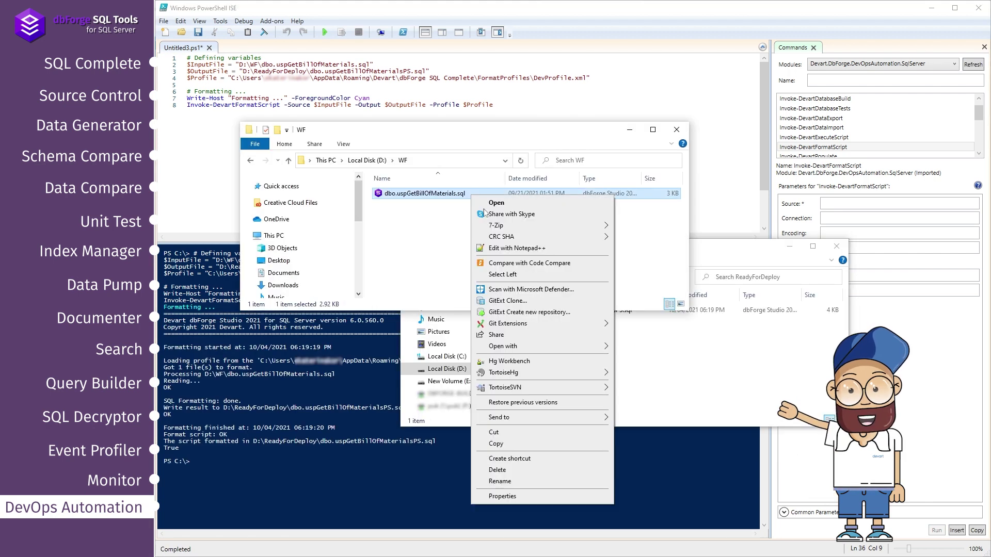
left_click(529, 263)
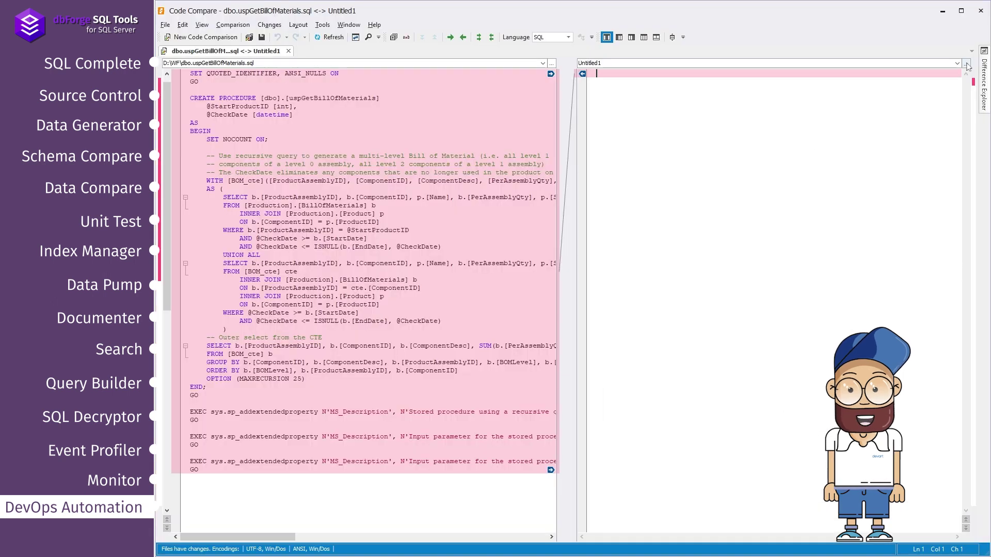
left_click(968, 63)
left_click(710, 219)
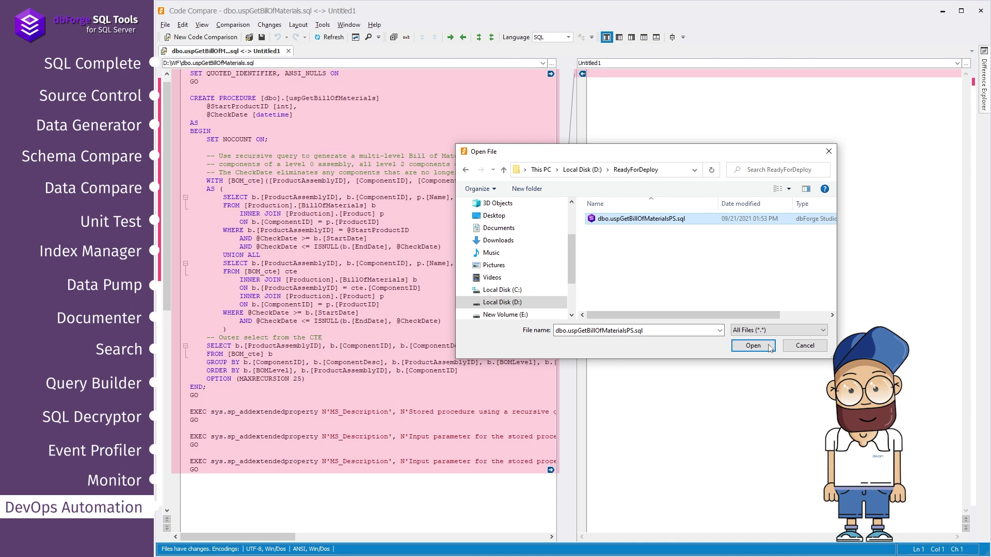
left_click(752, 346)
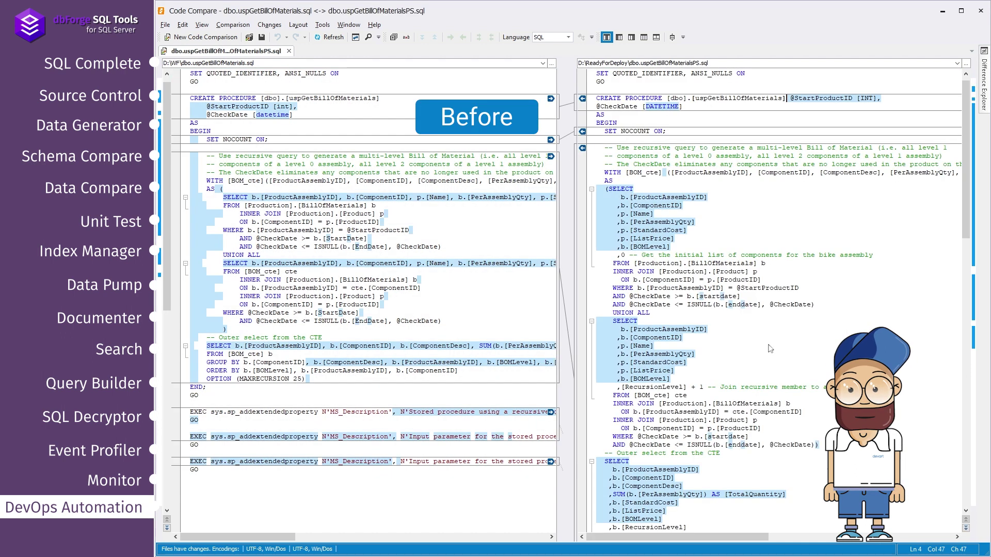